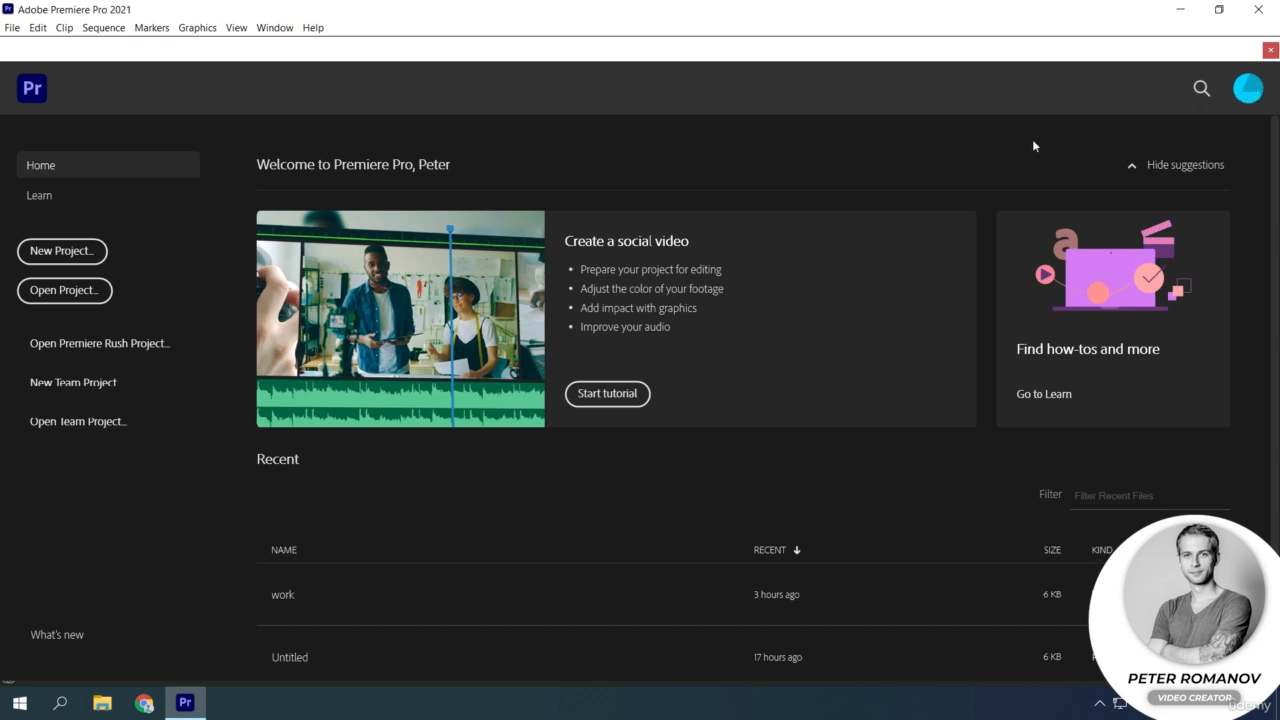
Start a new project from the home screen and reposition its setup dialog.
scroll(264, 495, down, 1)
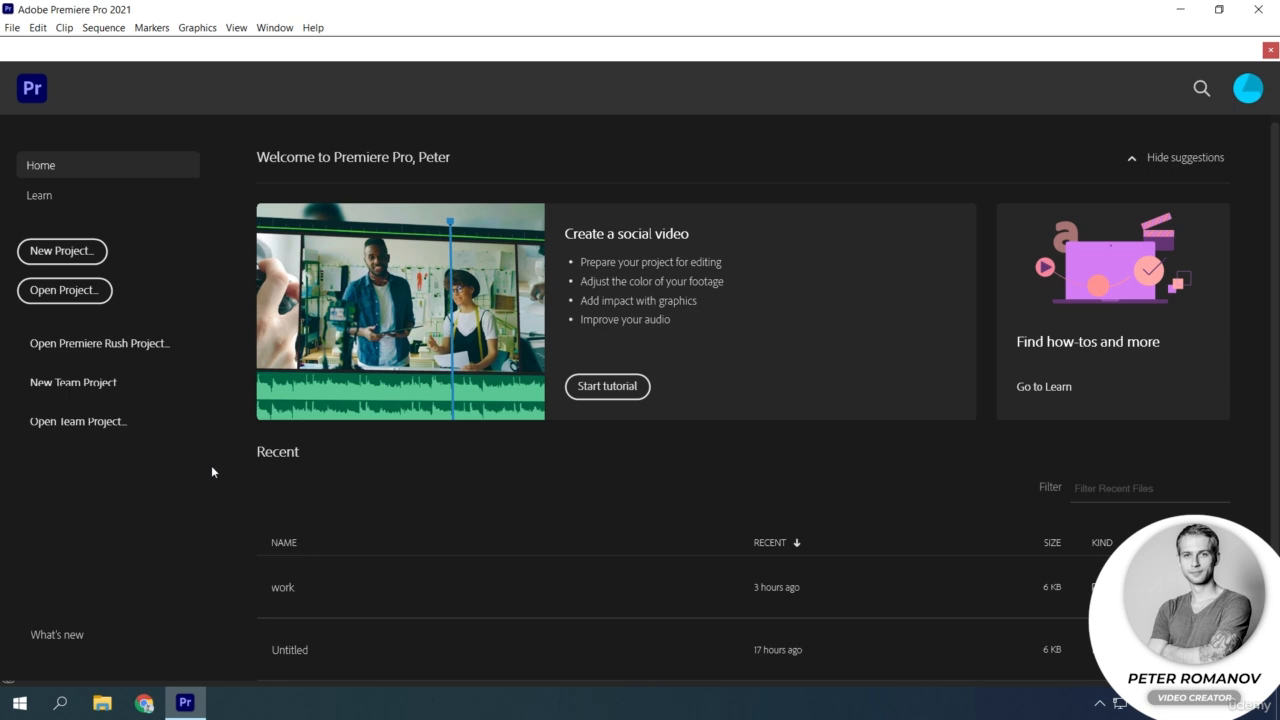
click(90, 253)
drag(563, 97, 626, 101)
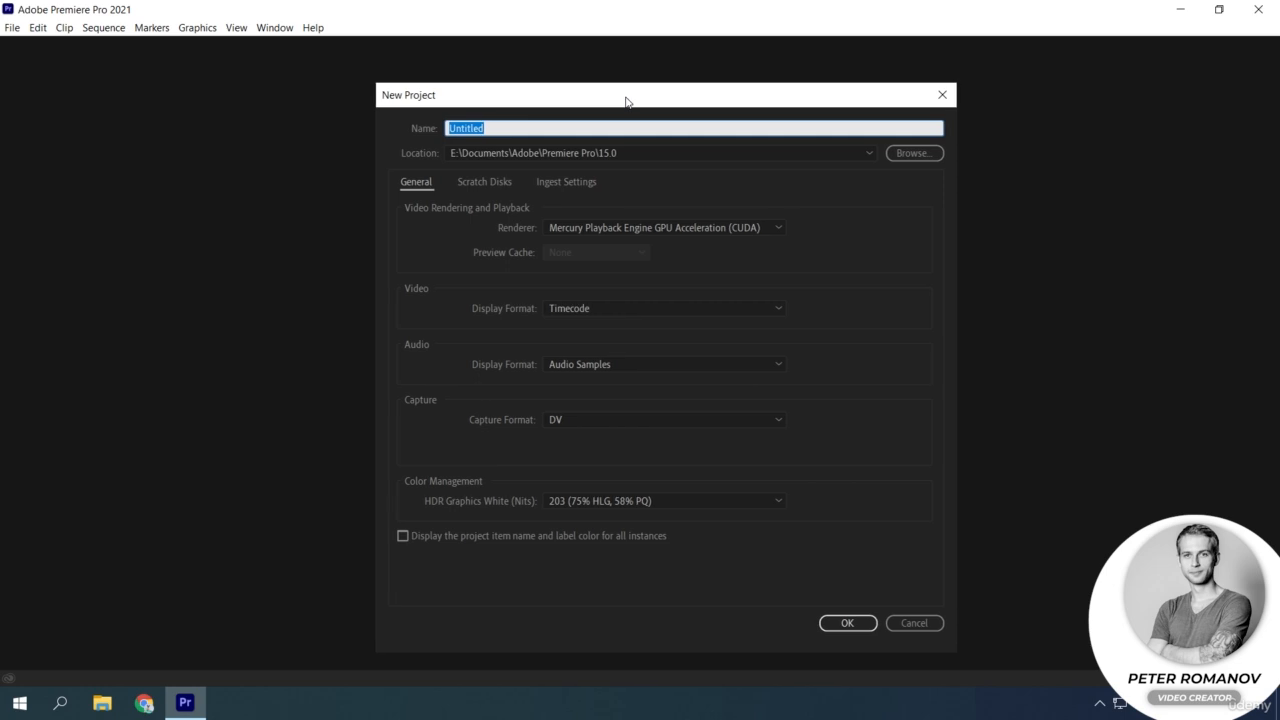
click(562, 117)
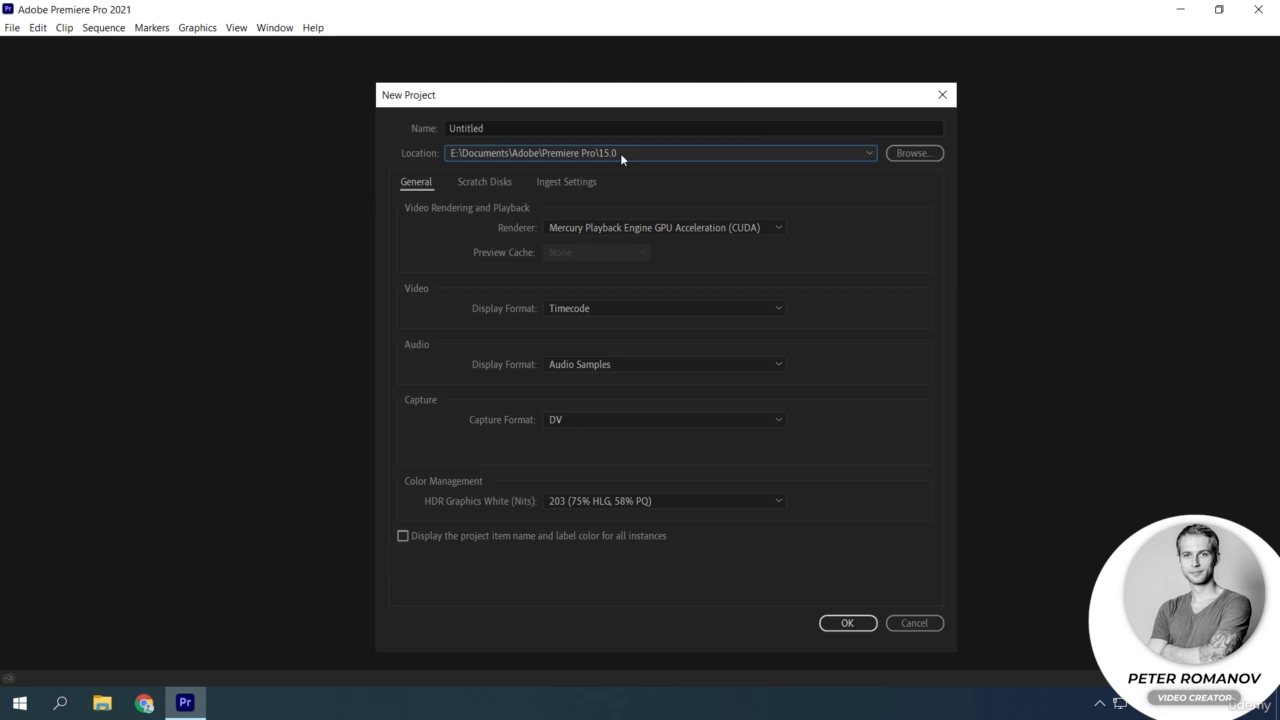
Create a folder named ADOBE_PROJECTS on the Desktop and set it as the project location.
click(912, 160)
scroll(485, 250, up, 1)
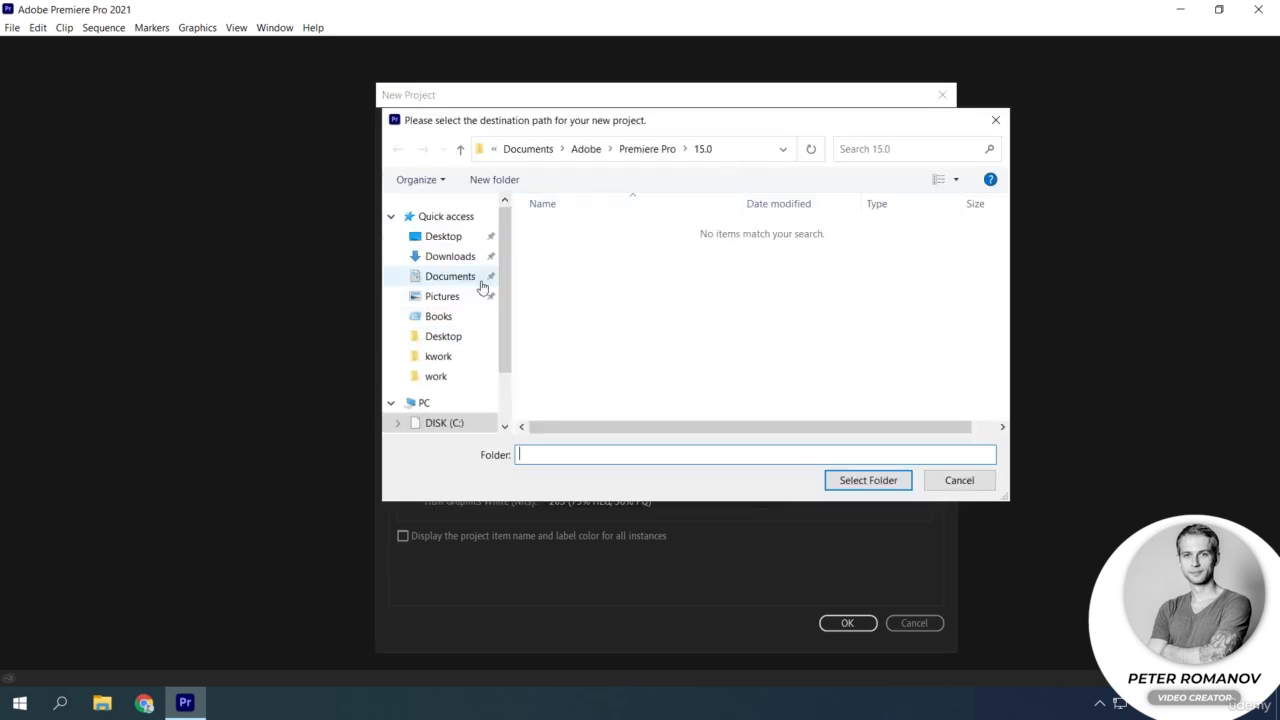
click(452, 240)
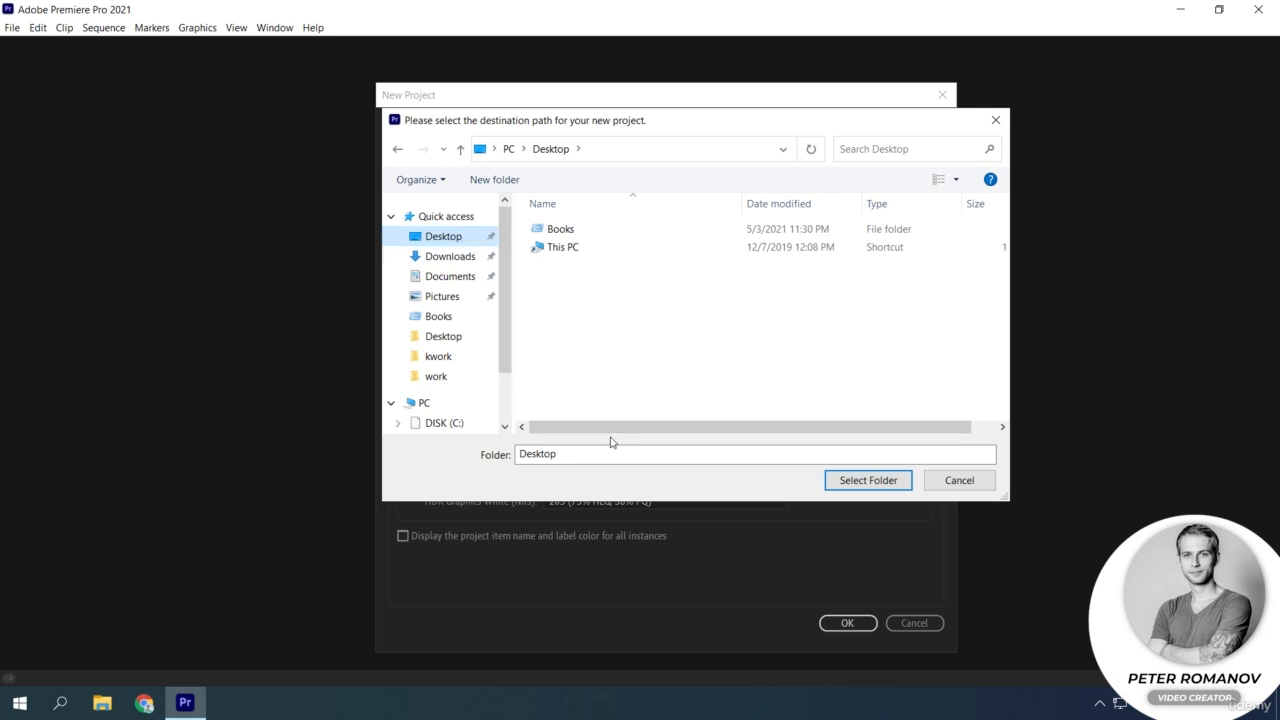
click(505, 181)
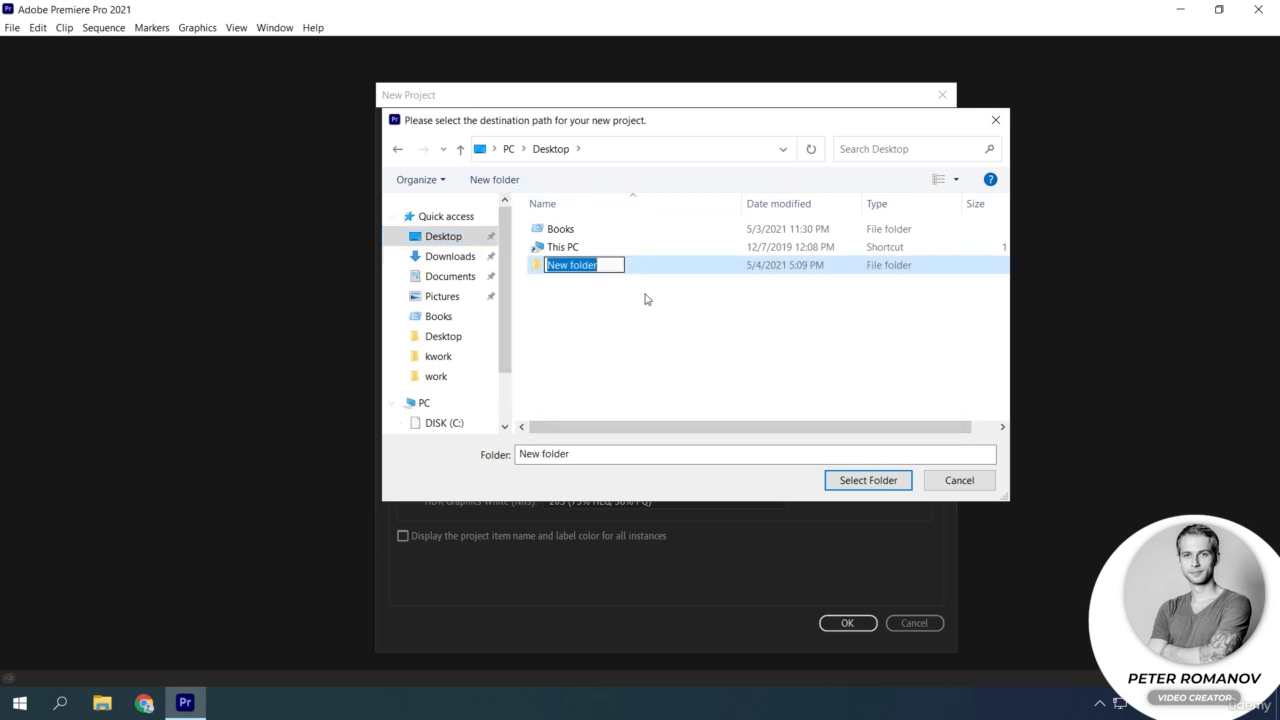
key(BackSpace)
text(ADO)
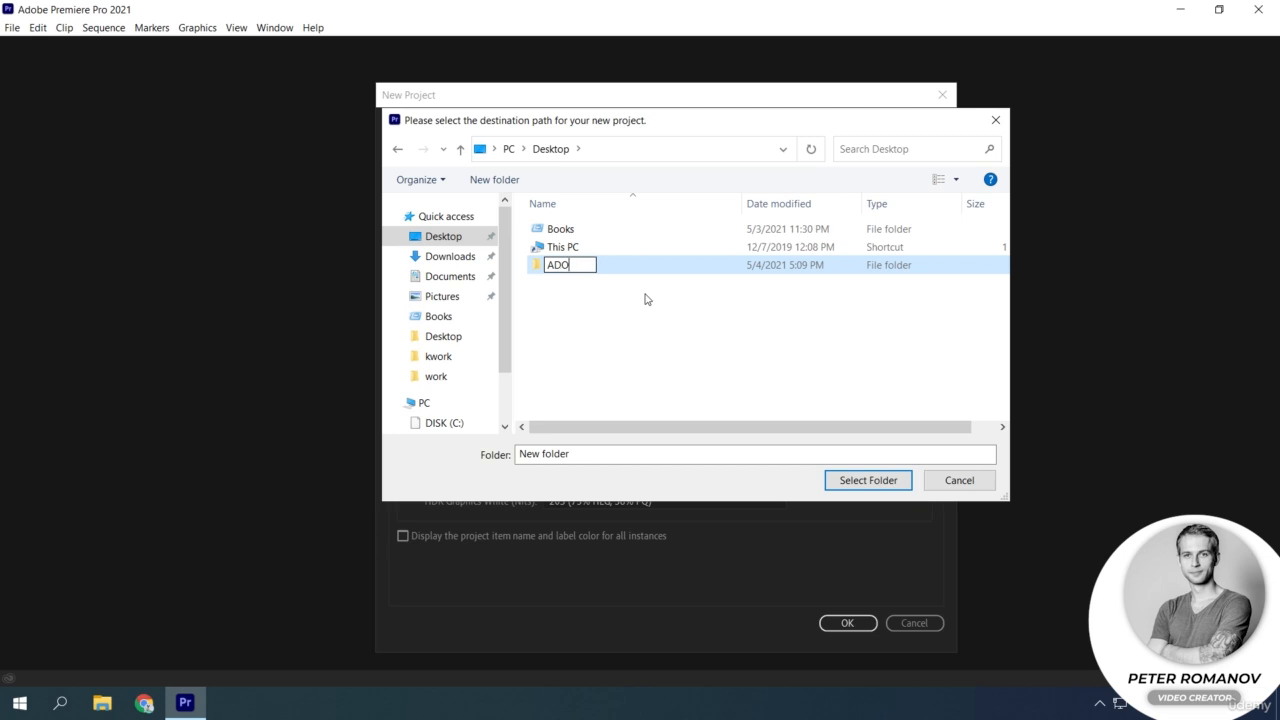
text(BE_PROJECTS)
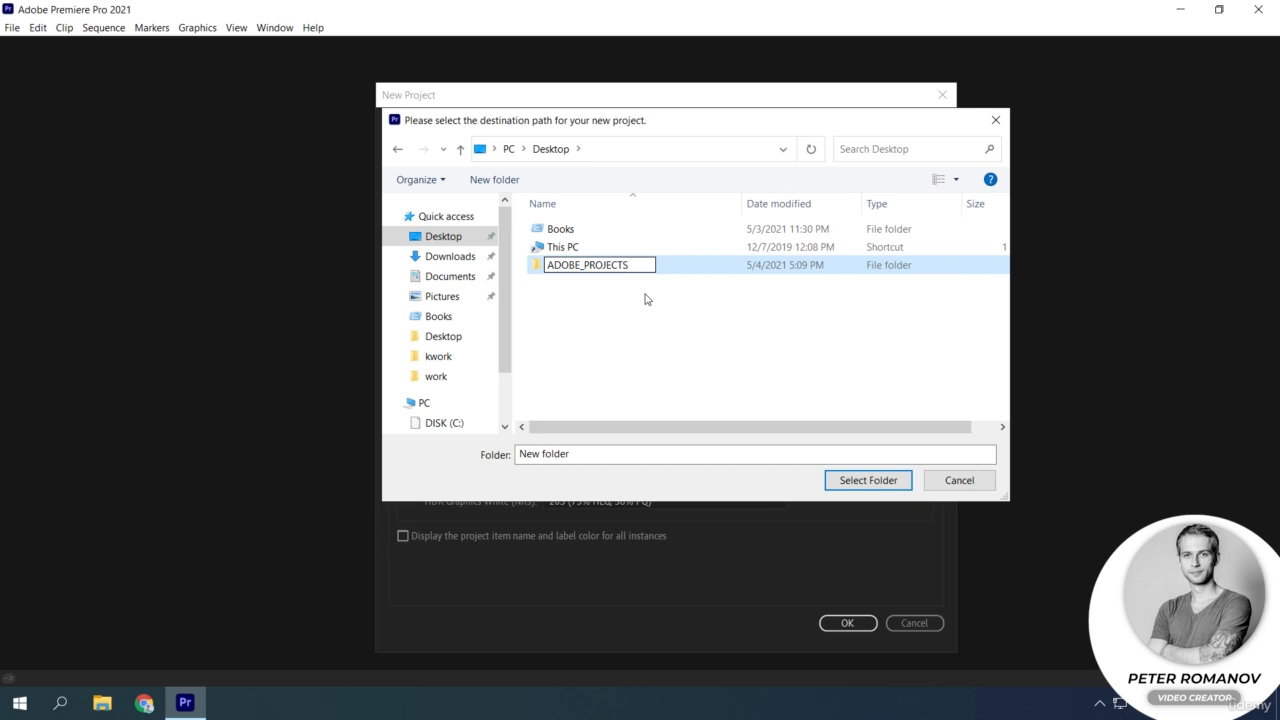
key(Return)
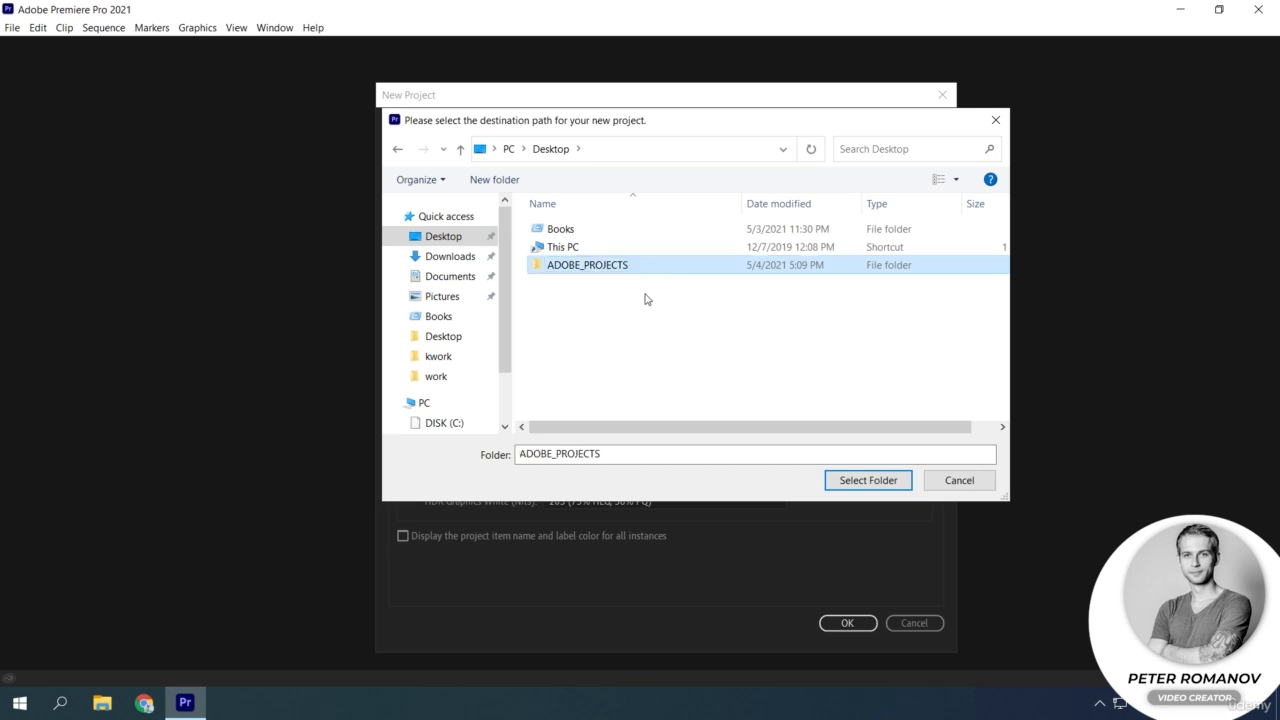
click(868, 480)
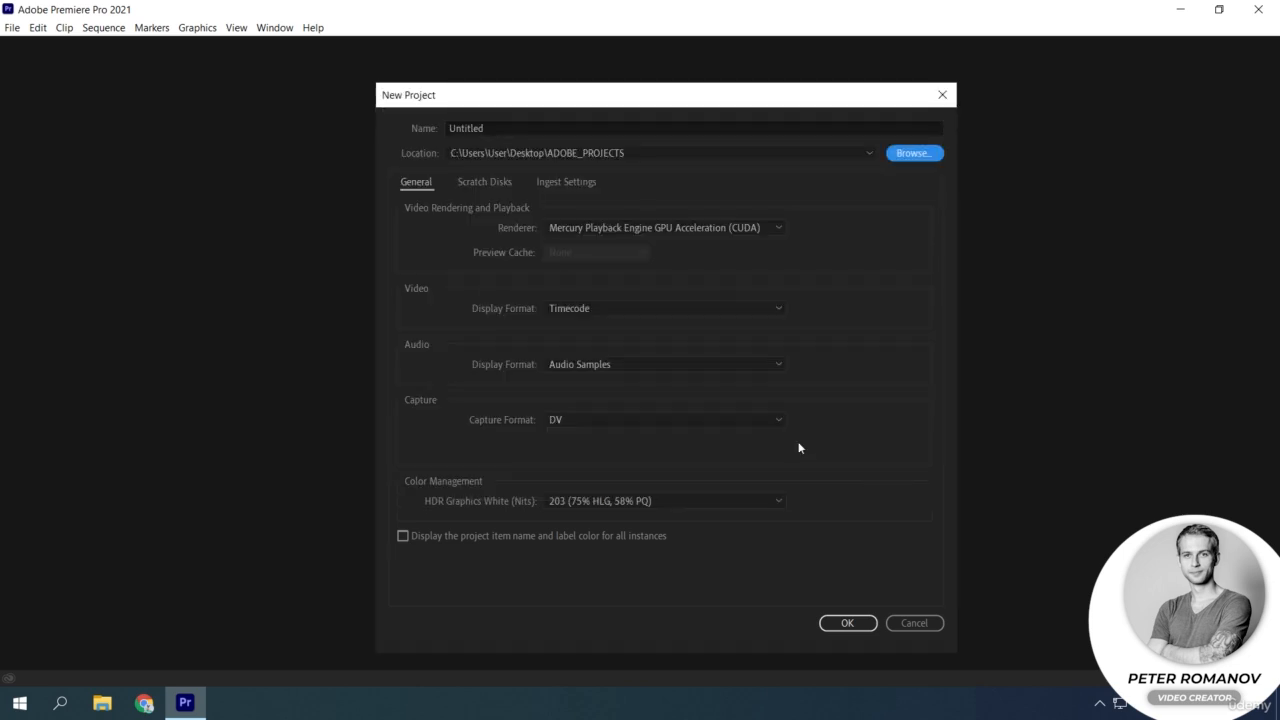
Name the project Lesson_01.
click(512, 134)
key(BackSpace)
key(BackSpace)
key(BackSpace)
key(BackSpace)
key(BackSpace)
key(BackSpace)
key(BackSpace)
key(BackSpace)
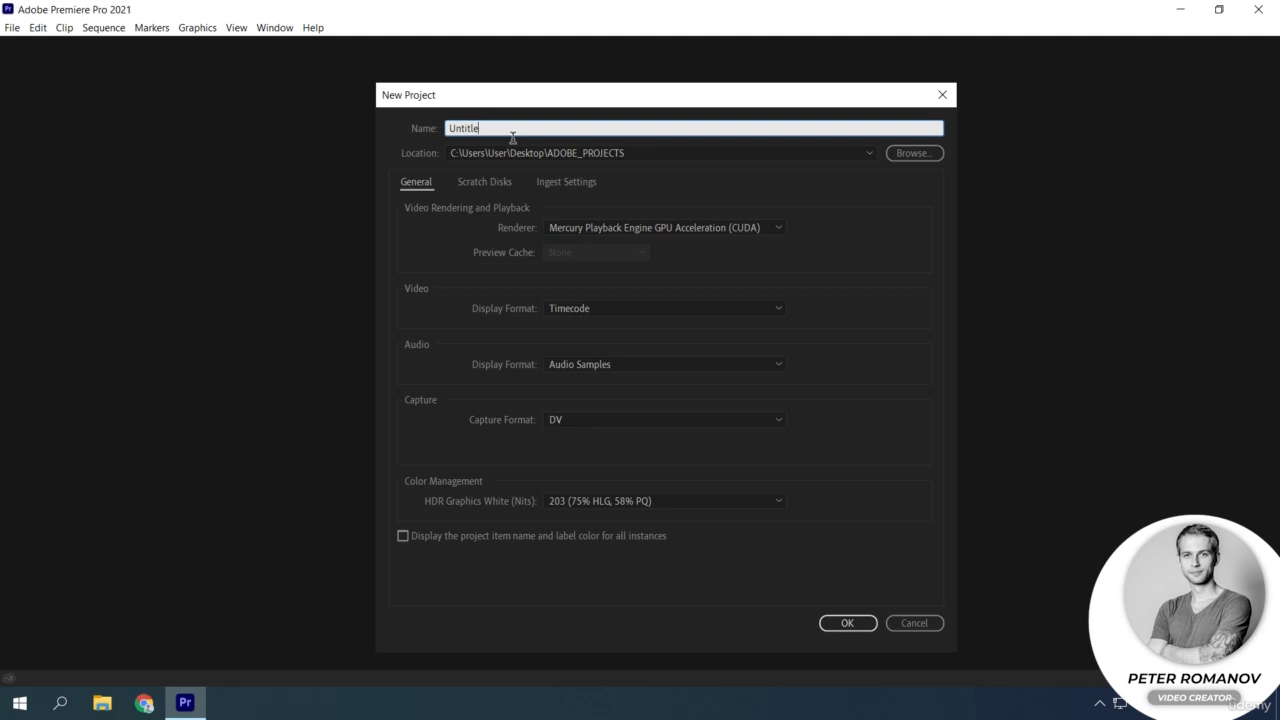
text(LE)
key(BackSpace)
text(esson_01)
click(746, 258)
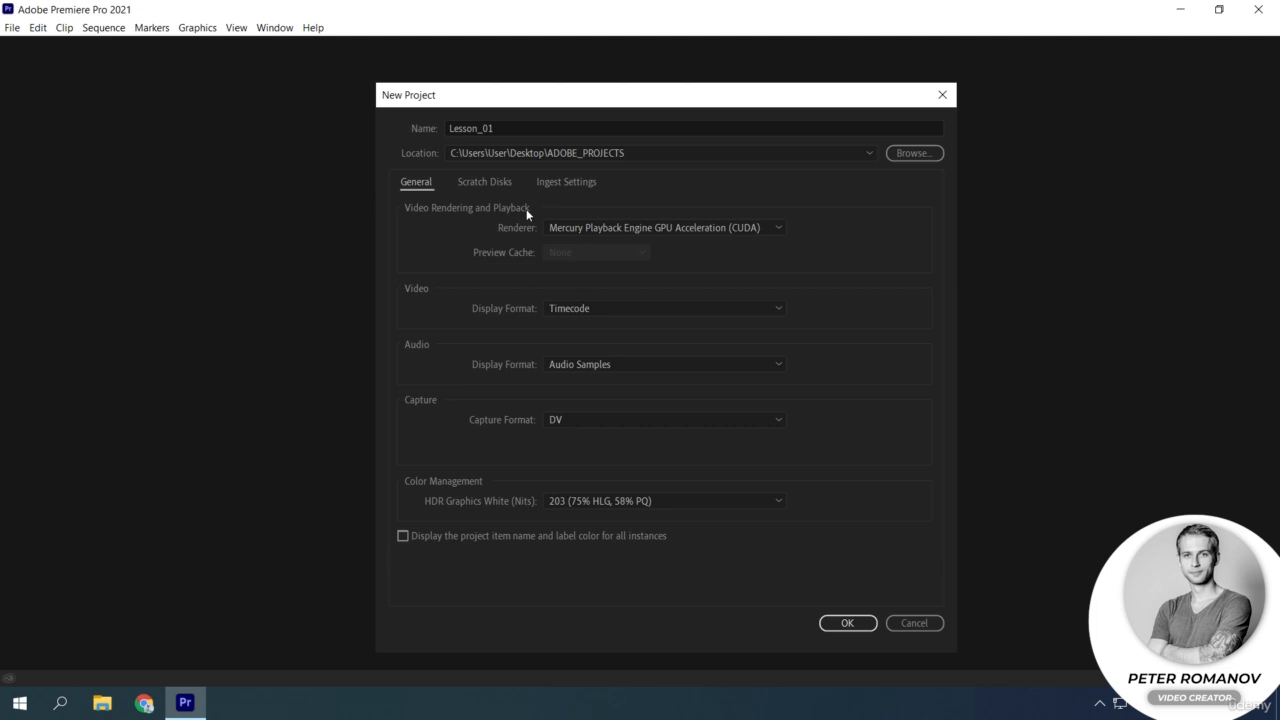
Set the renderer to Mercury Playback Engine Software Only and the video display format to Frames.
click(775, 228)
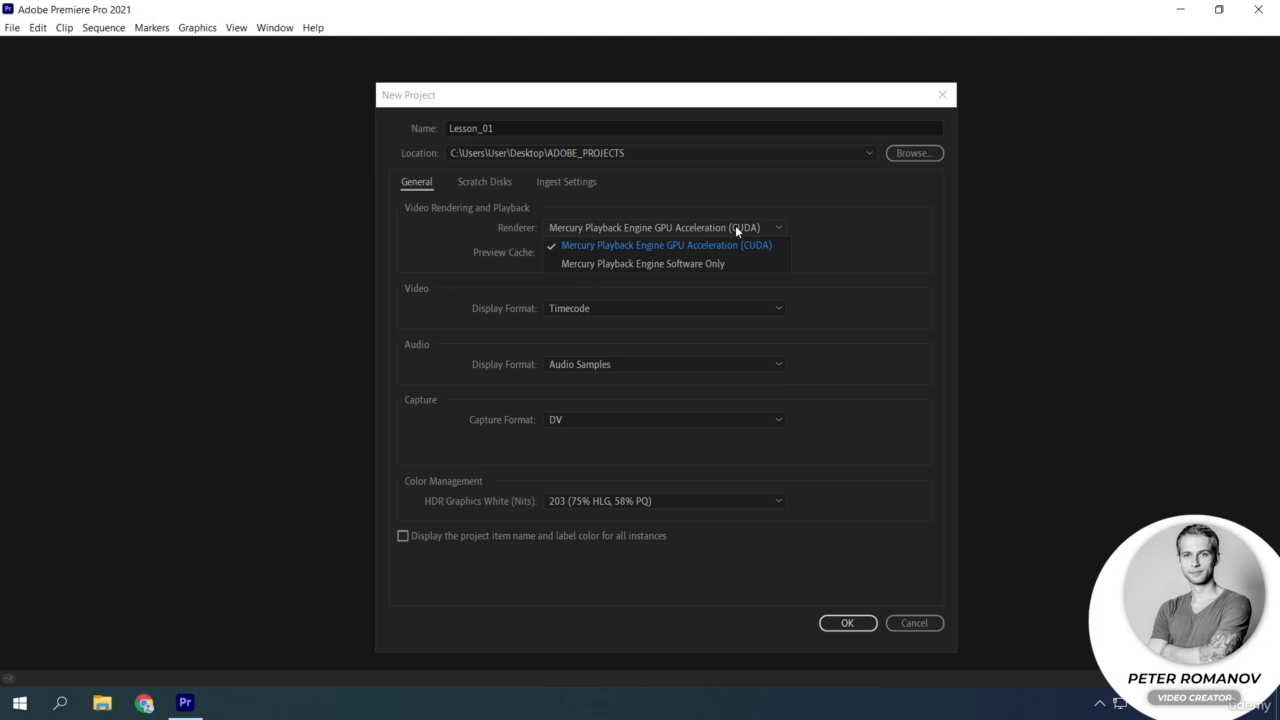
click(778, 228)
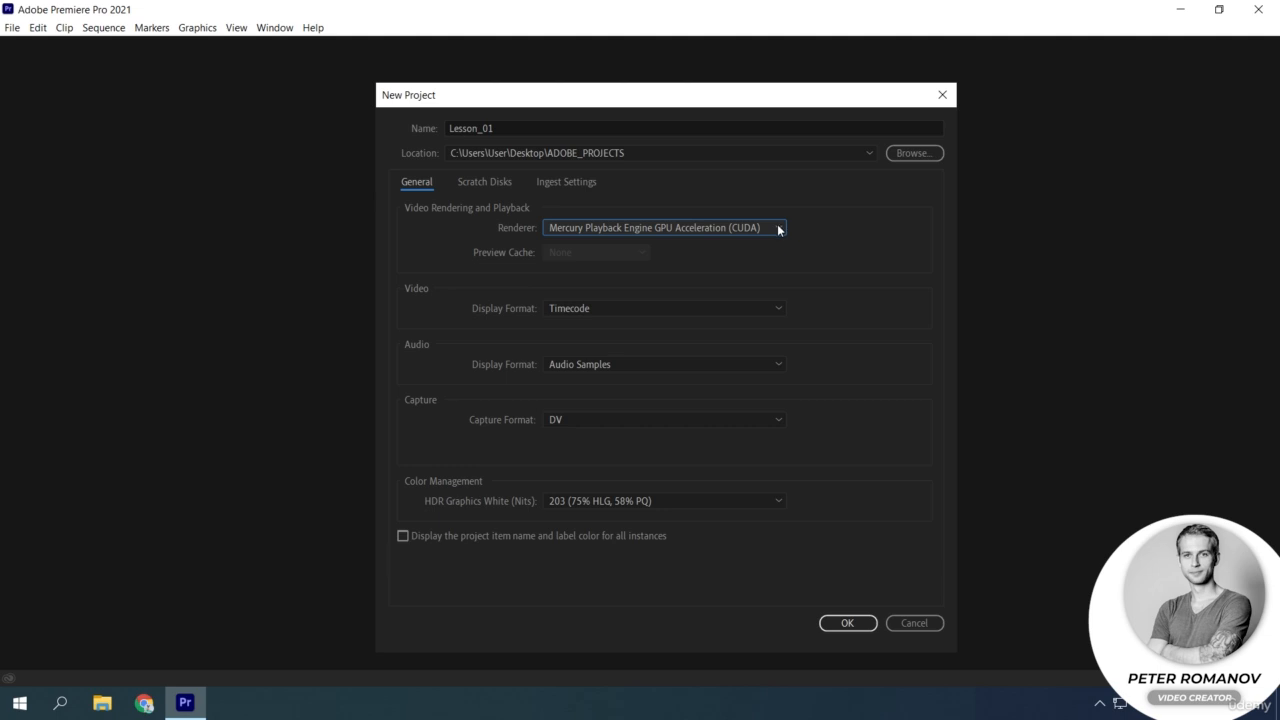
click(778, 228)
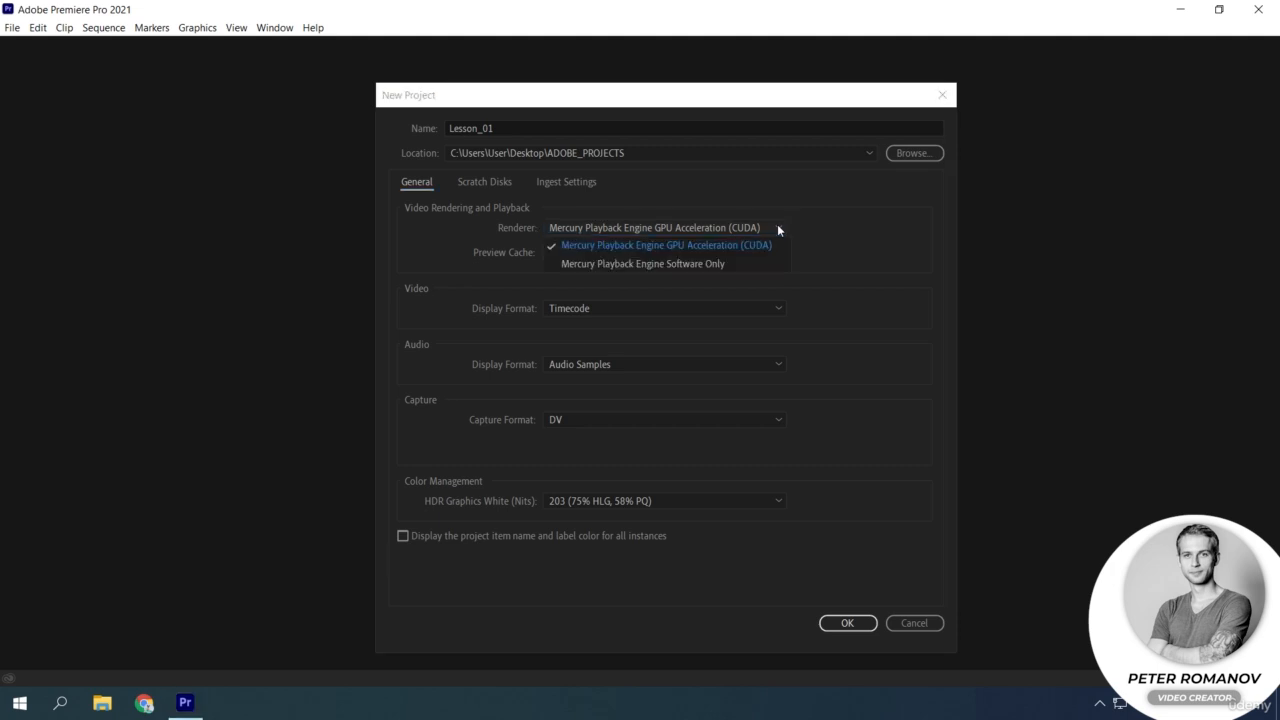
click(703, 264)
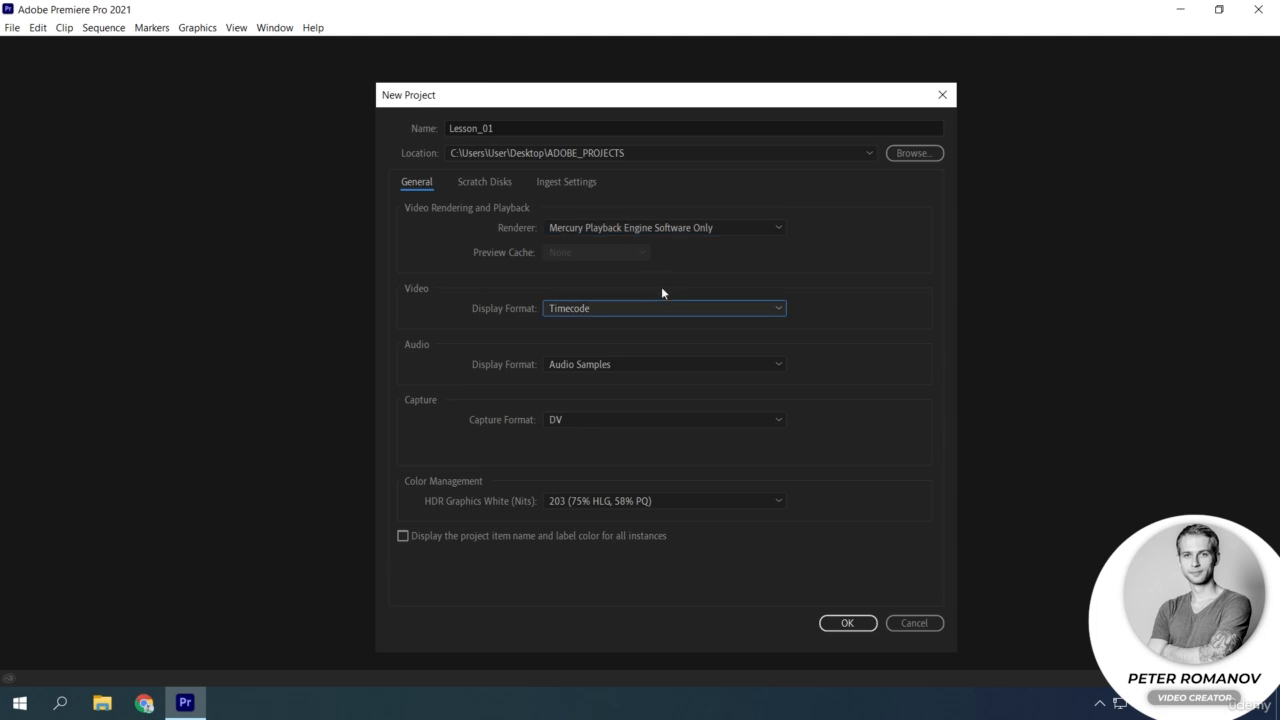
click(780, 309)
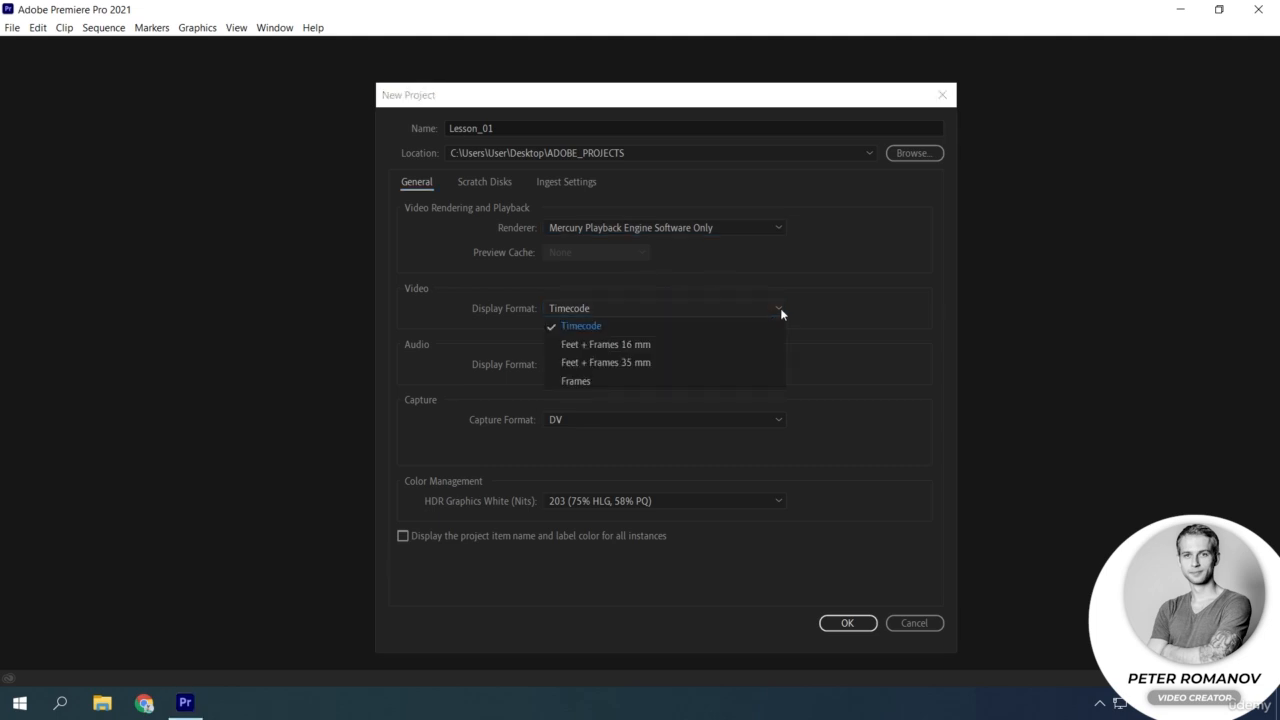
click(719, 382)
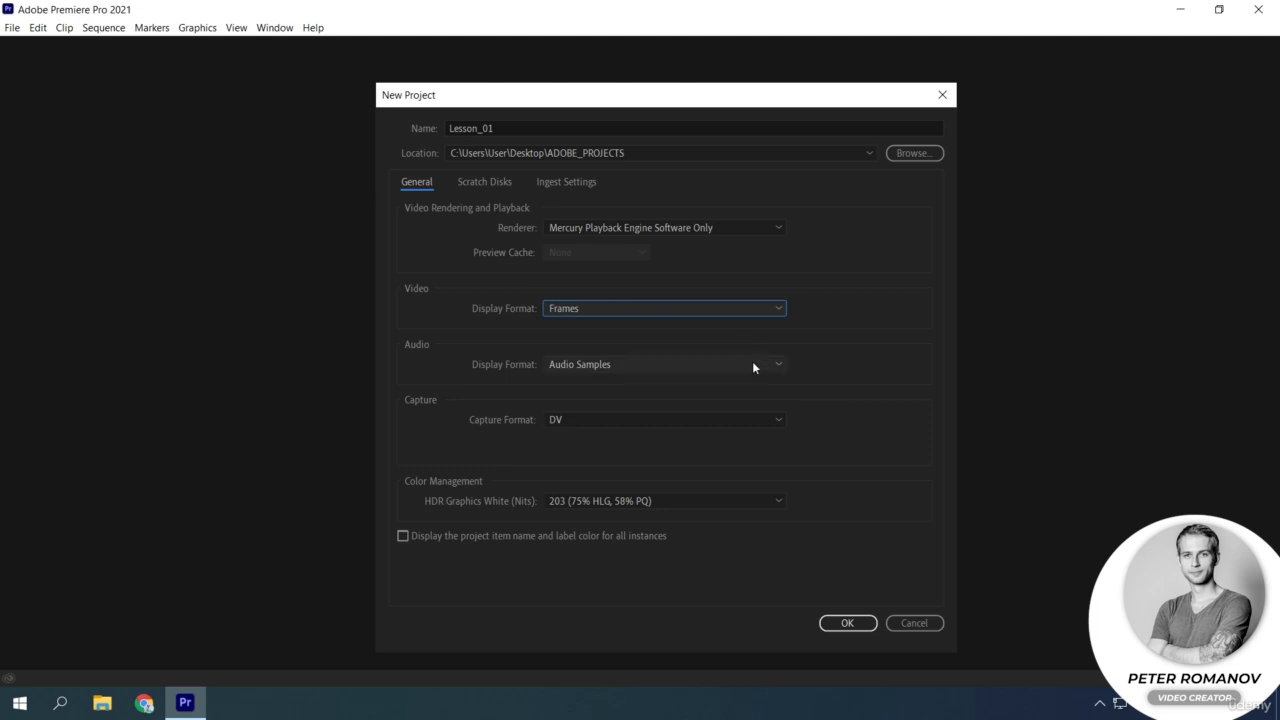
Switch the audio display format to Milliseconds and back to Audio Samples.
click(767, 368)
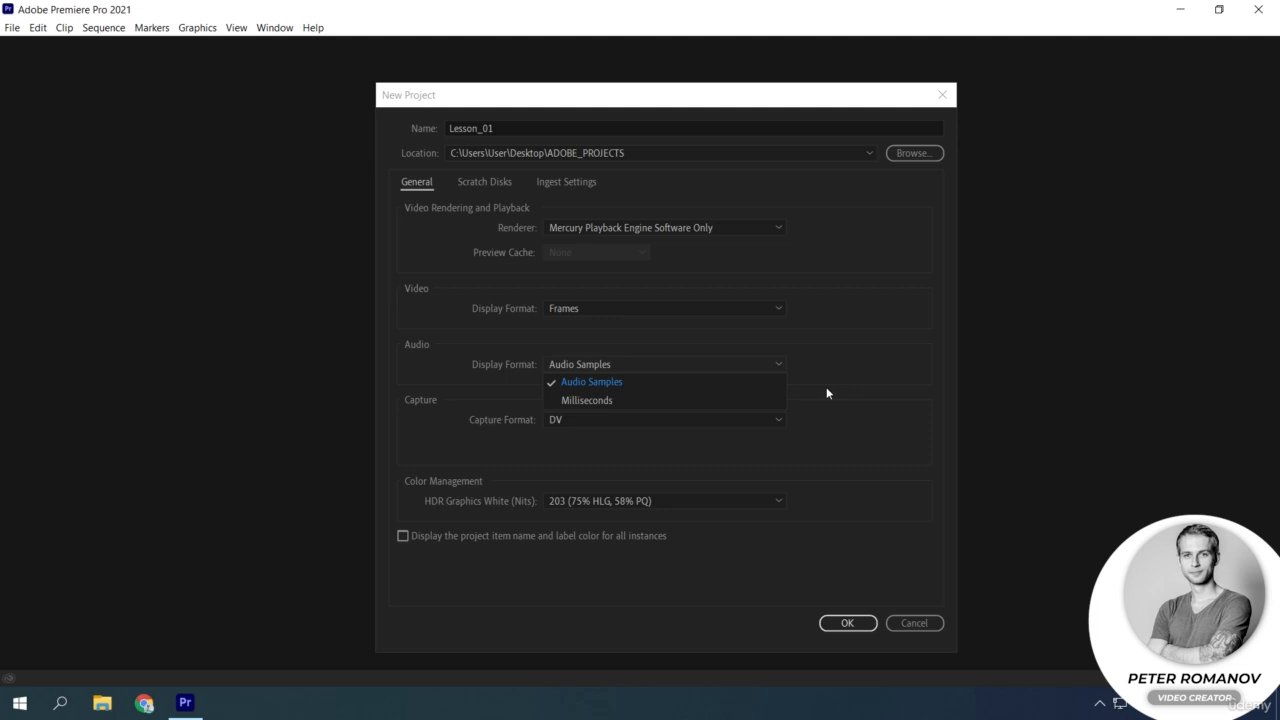
click(754, 401)
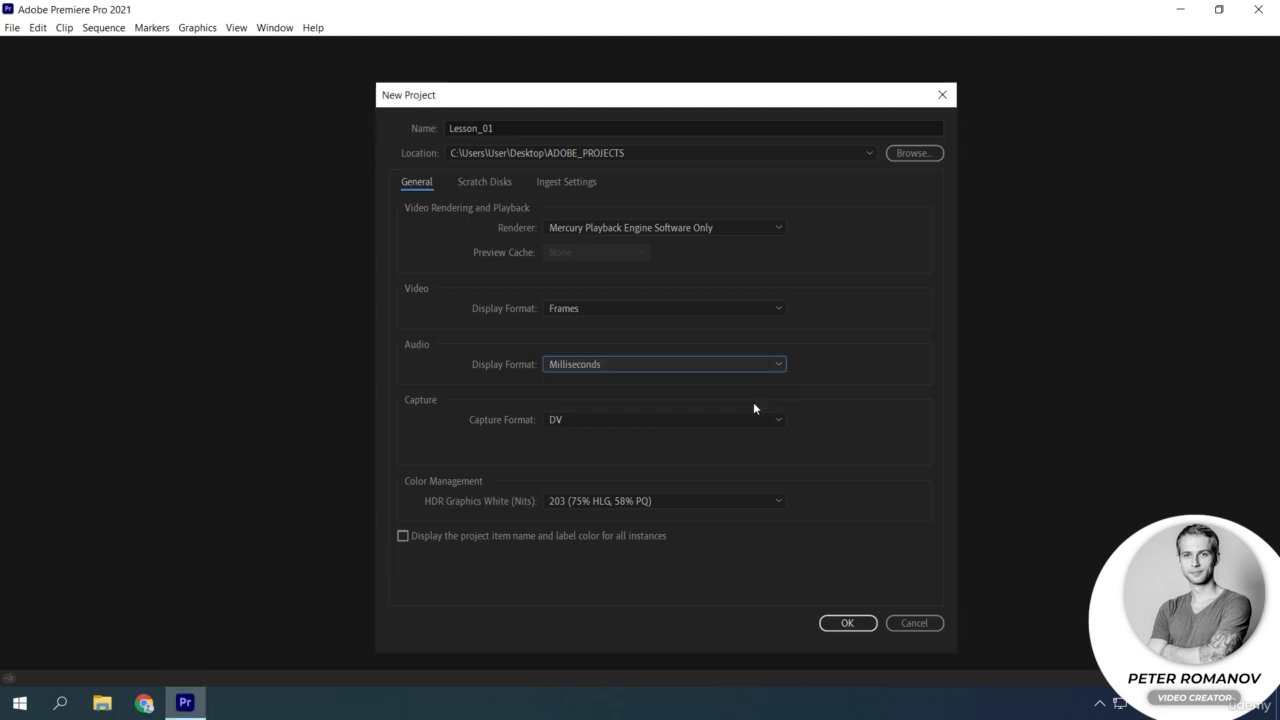
click(738, 368)
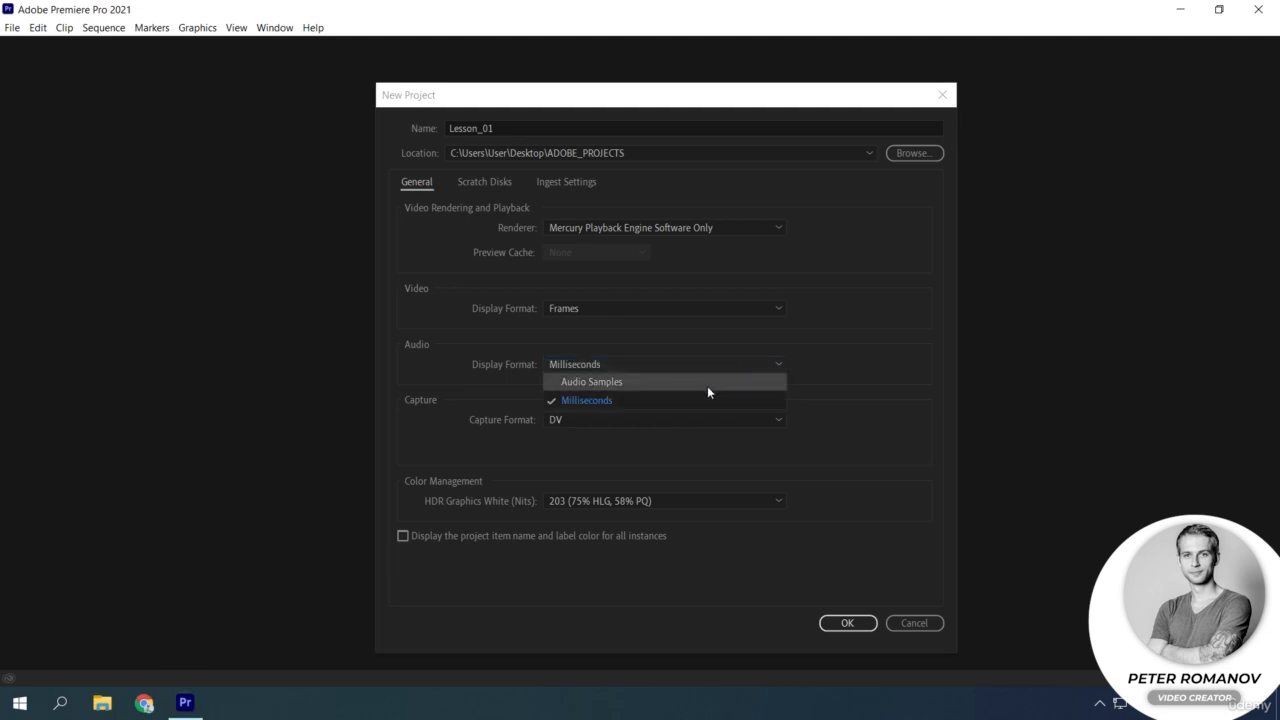
click(707, 386)
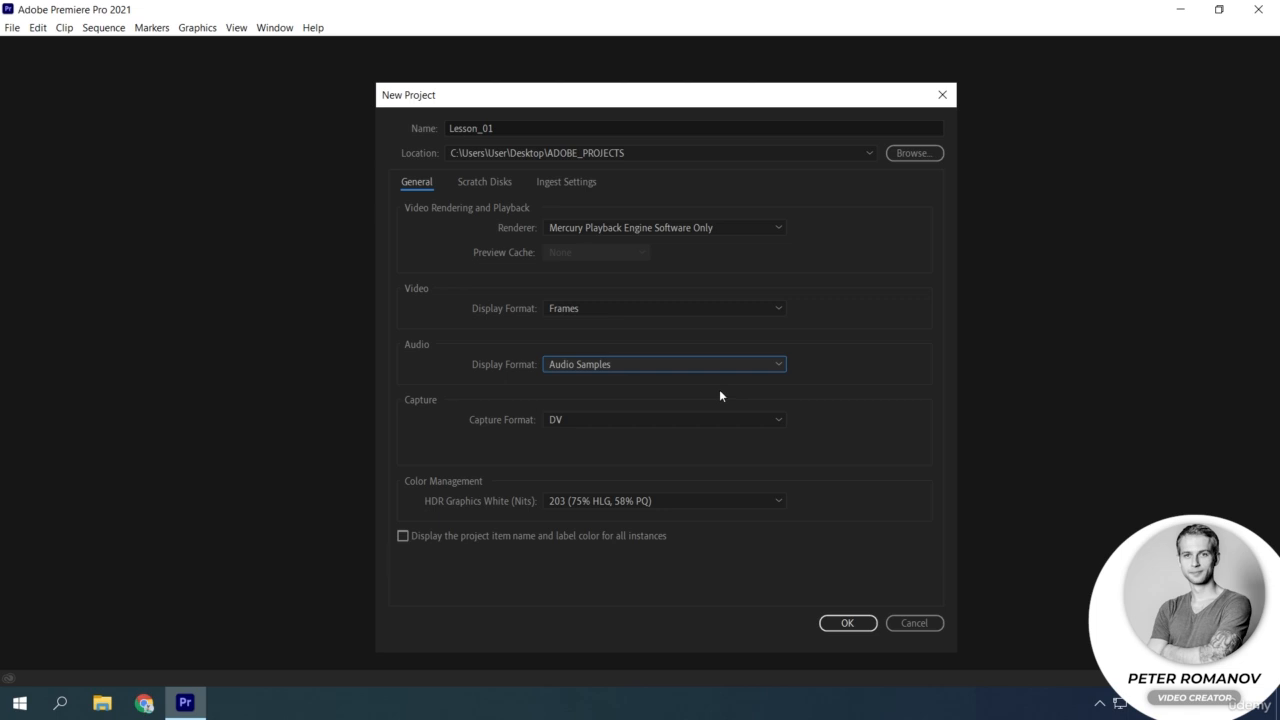
Choose DV as the capture format and toggle the project item name and label color display on and off.
click(678, 424)
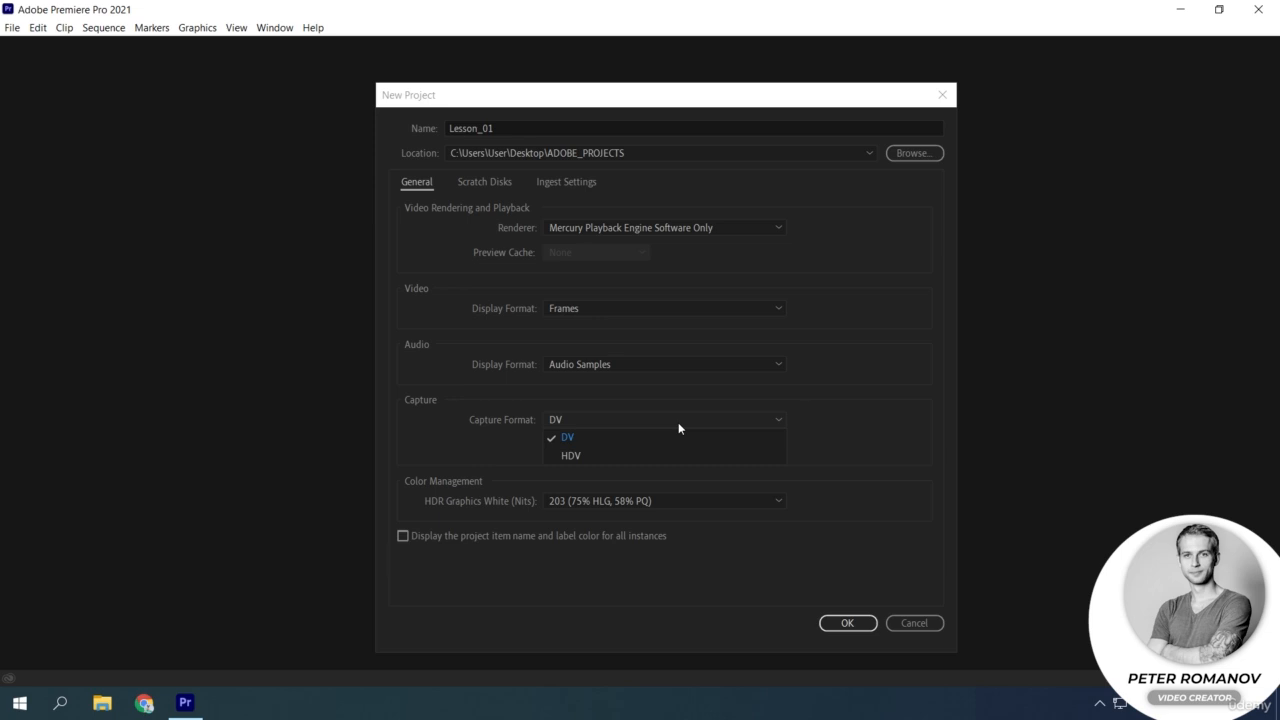
click(635, 438)
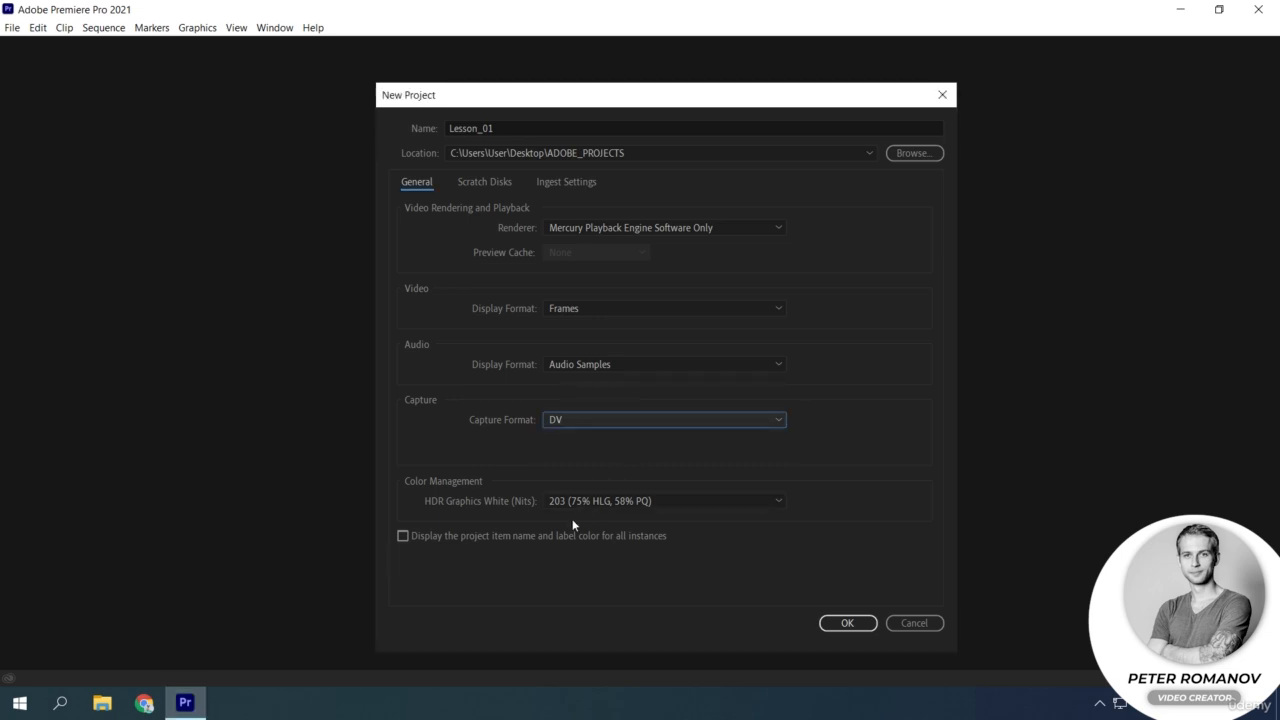
click(403, 537)
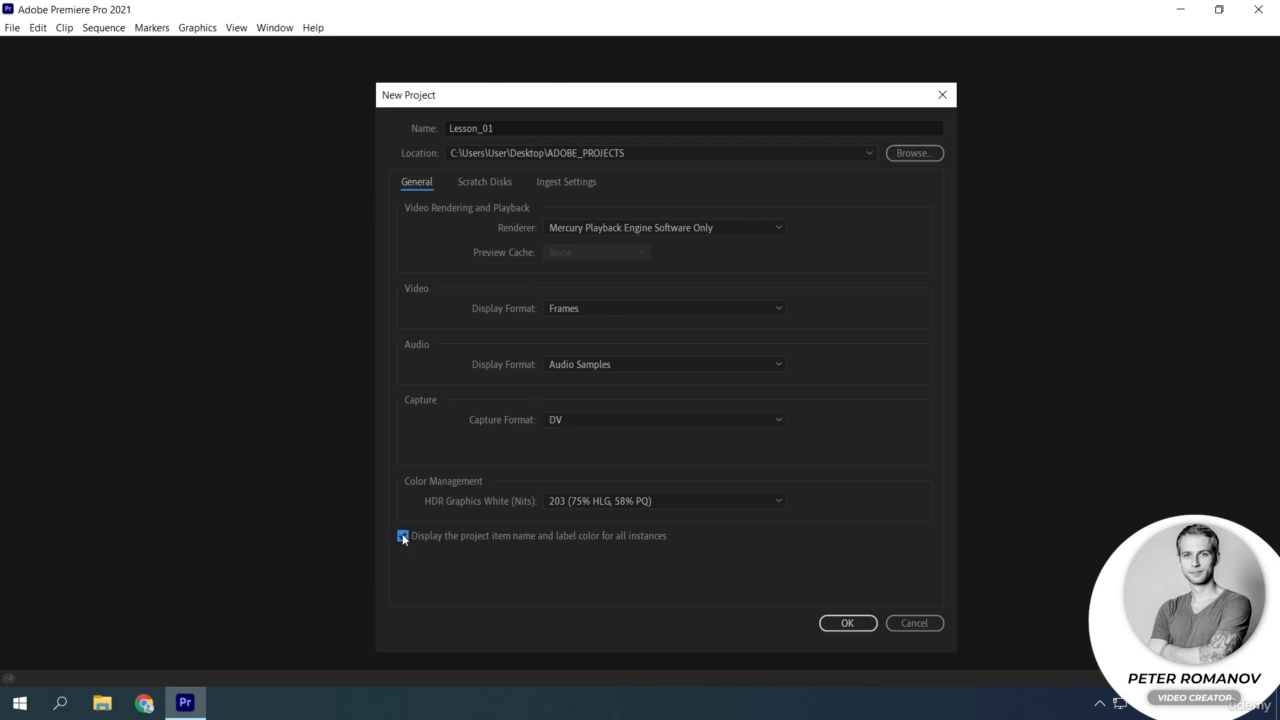
click(403, 537)
Examine the scratch disk settings and the location options for Captured Video and Project Auto Save.
click(484, 181)
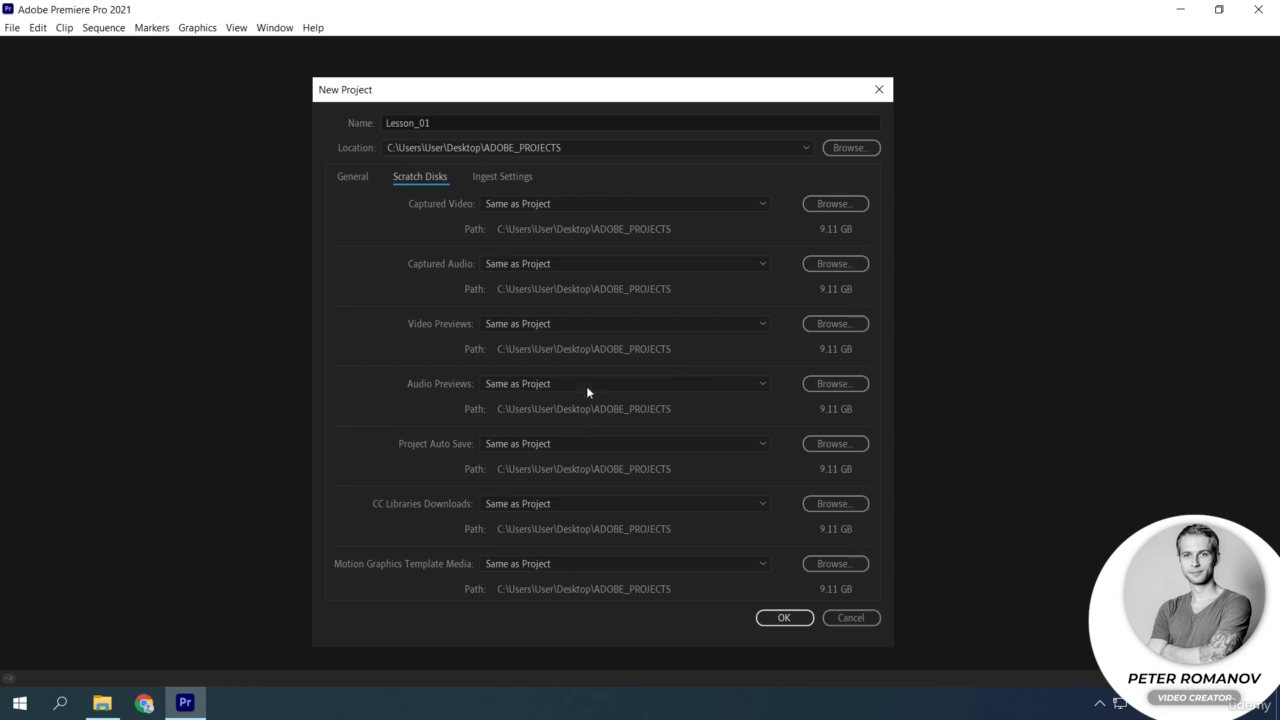
click(550, 205)
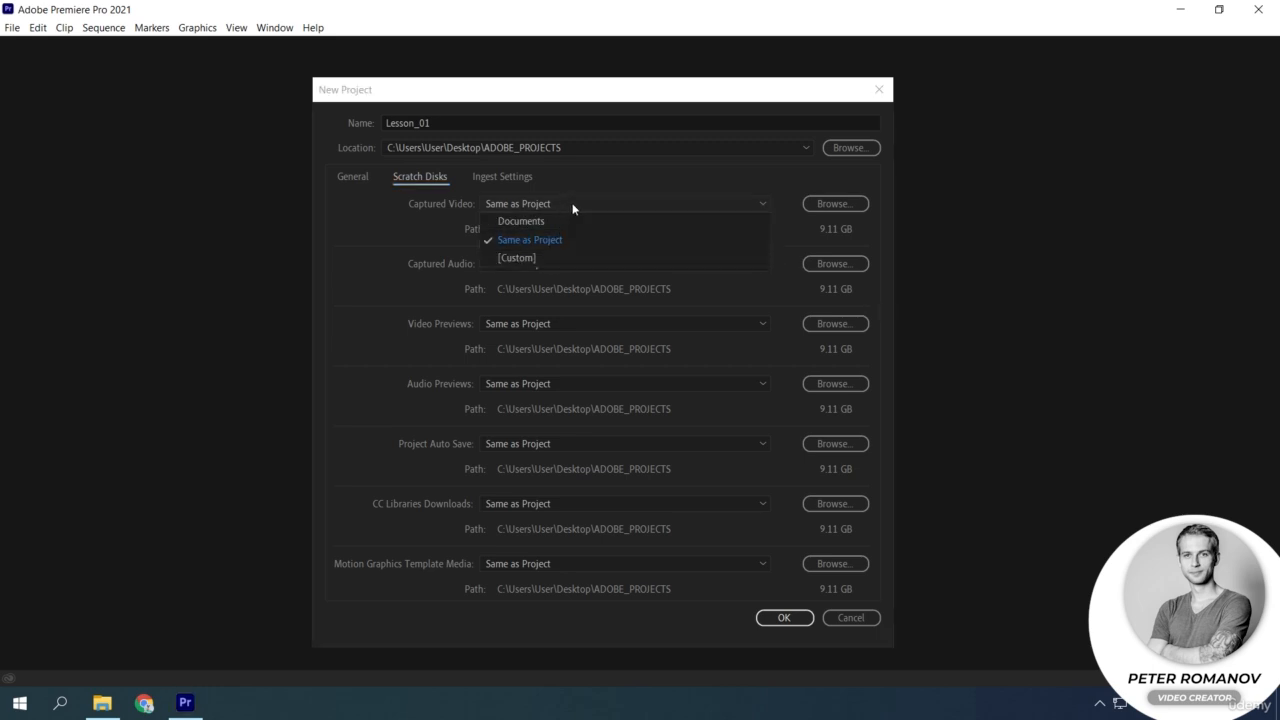
click(573, 208)
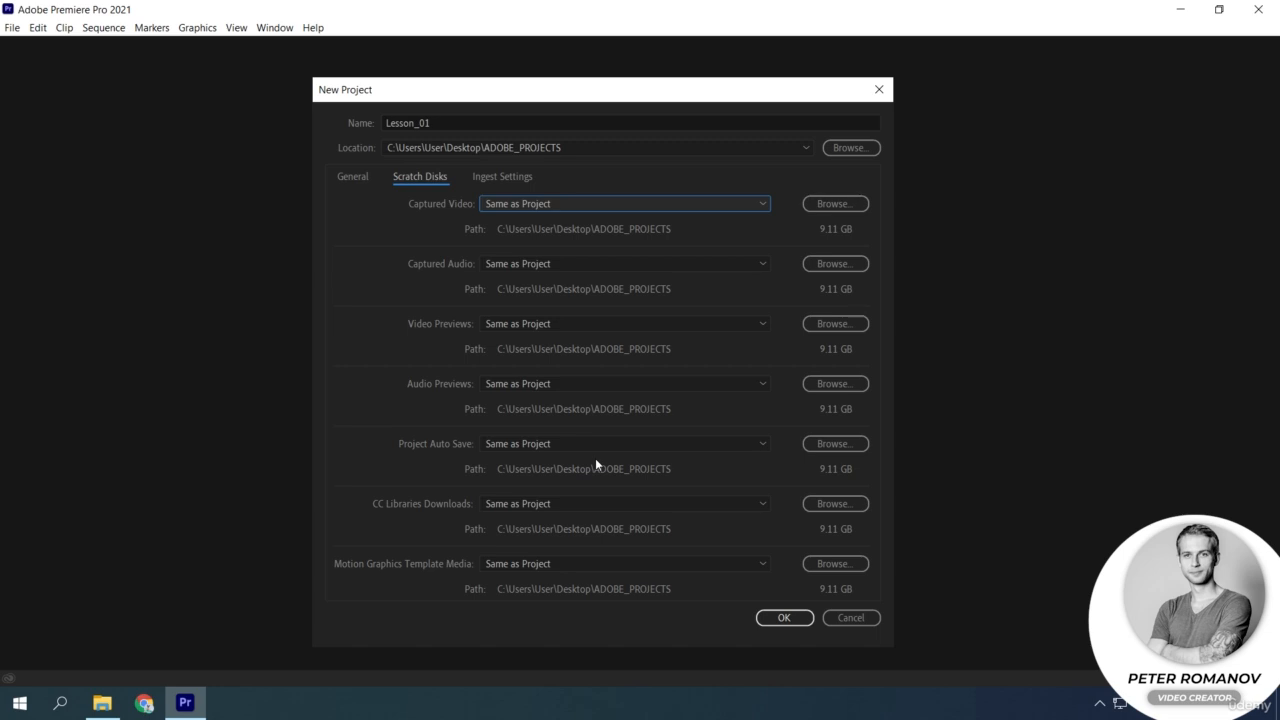
click(639, 450)
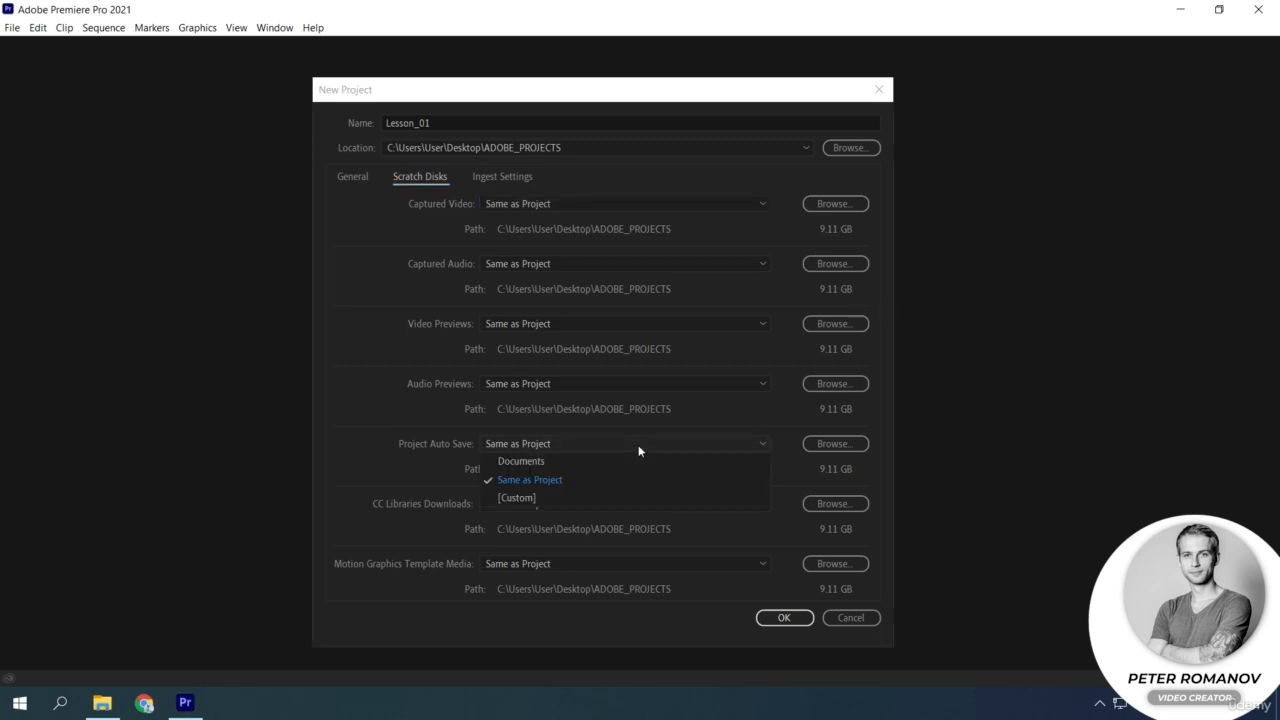
click(639, 450)
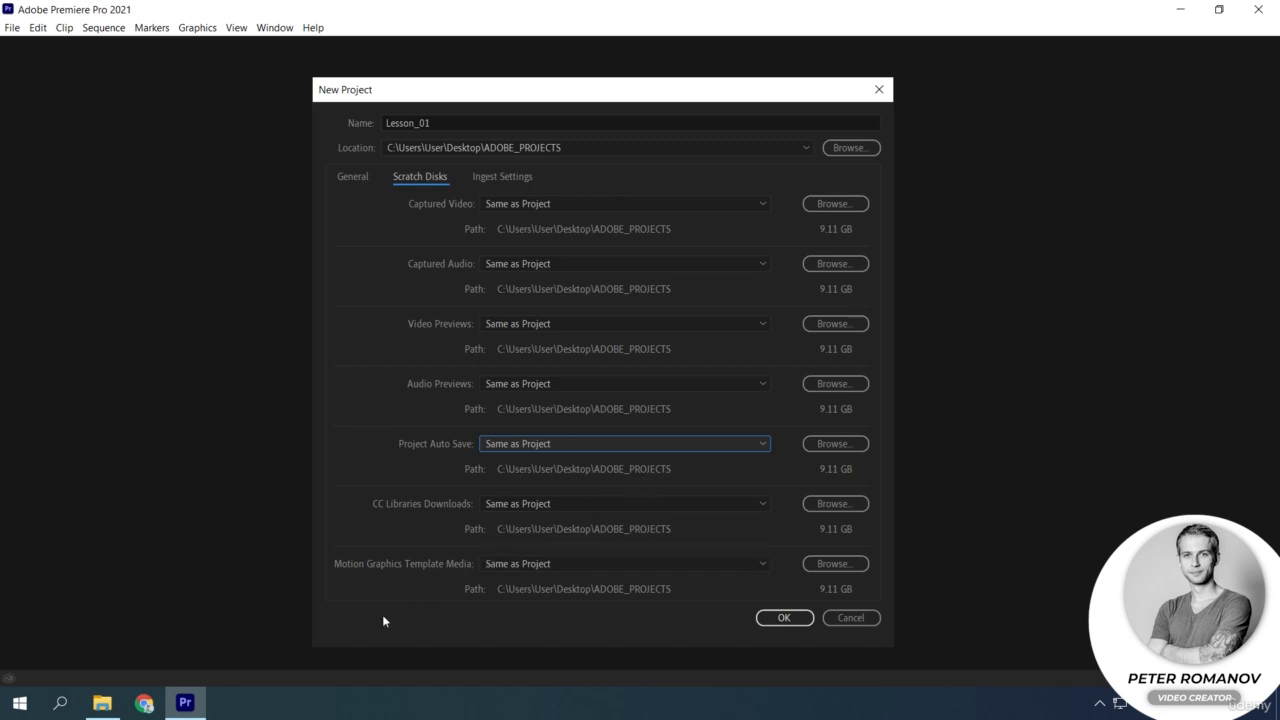
click(102, 703)
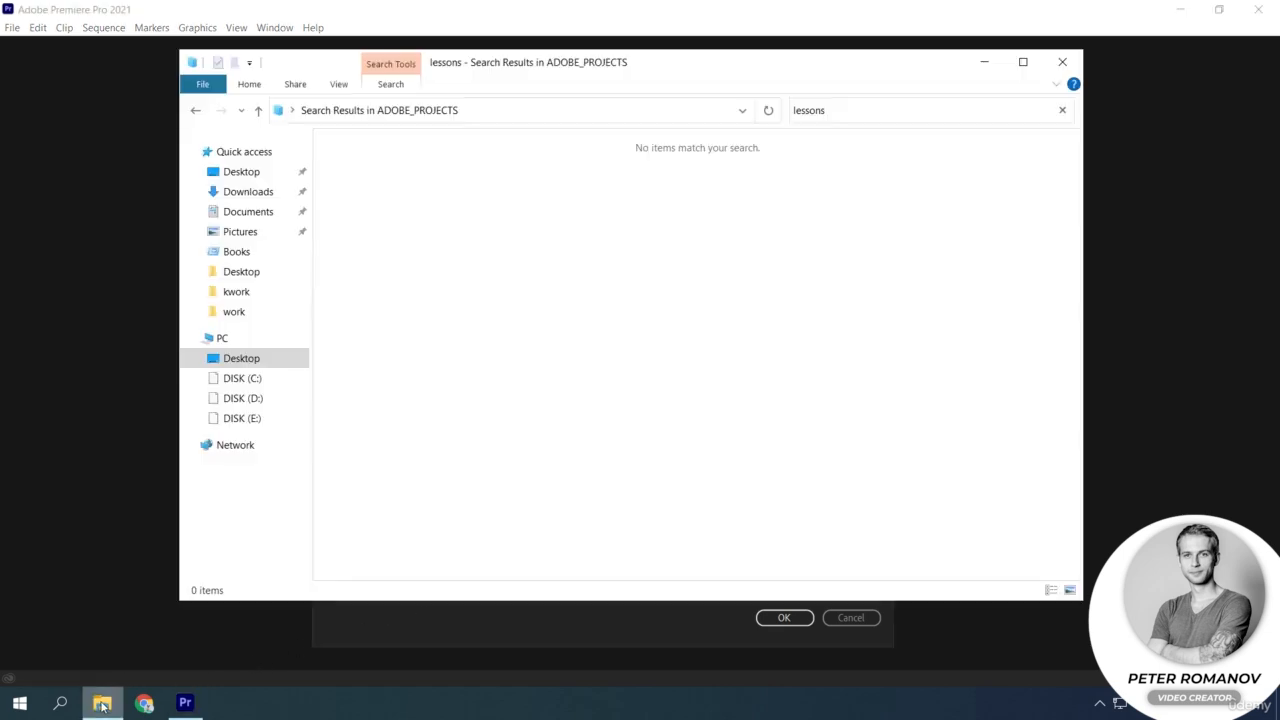
click(102, 703)
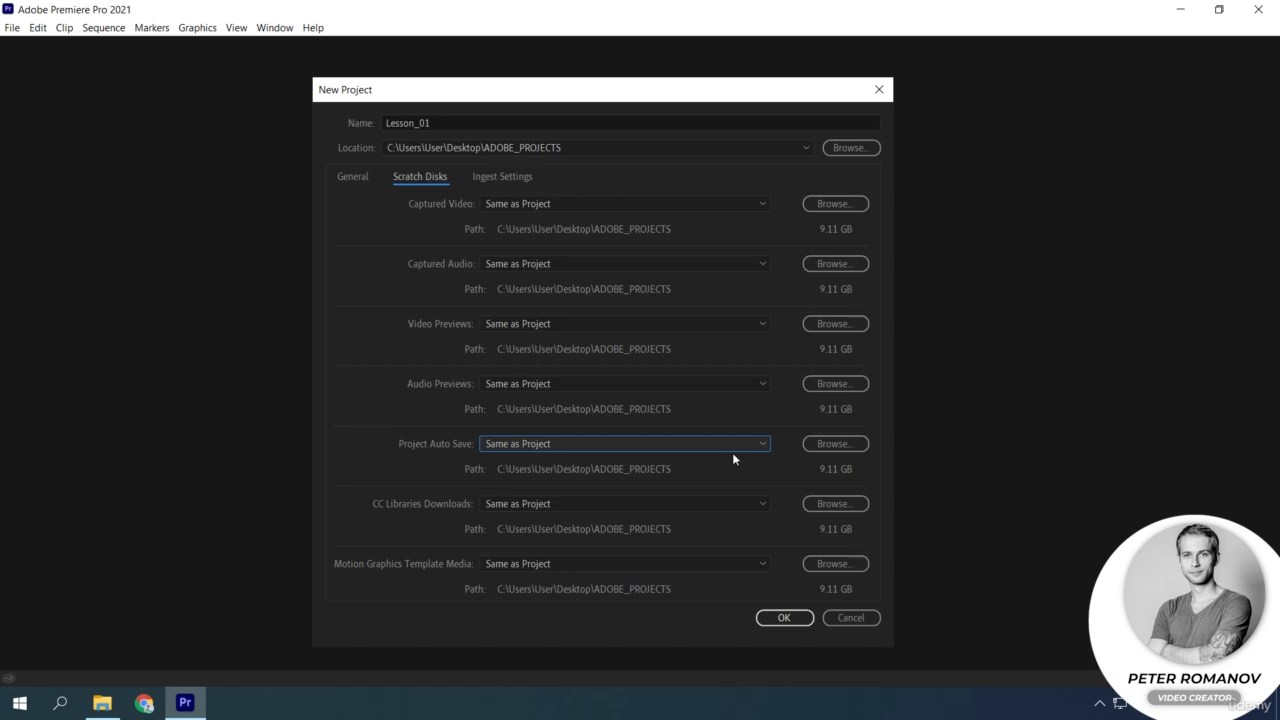
Set the Project Auto Save location to the root of DISK (D:).
click(822, 446)
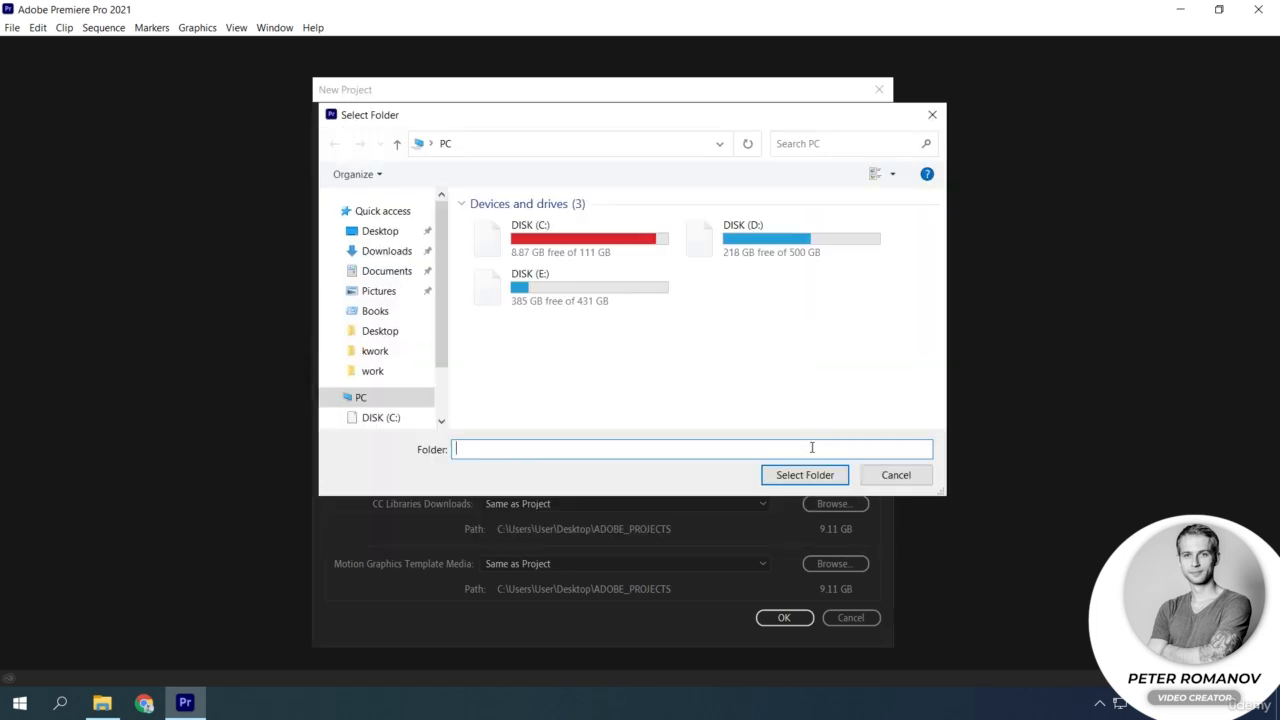
double_click(803, 239)
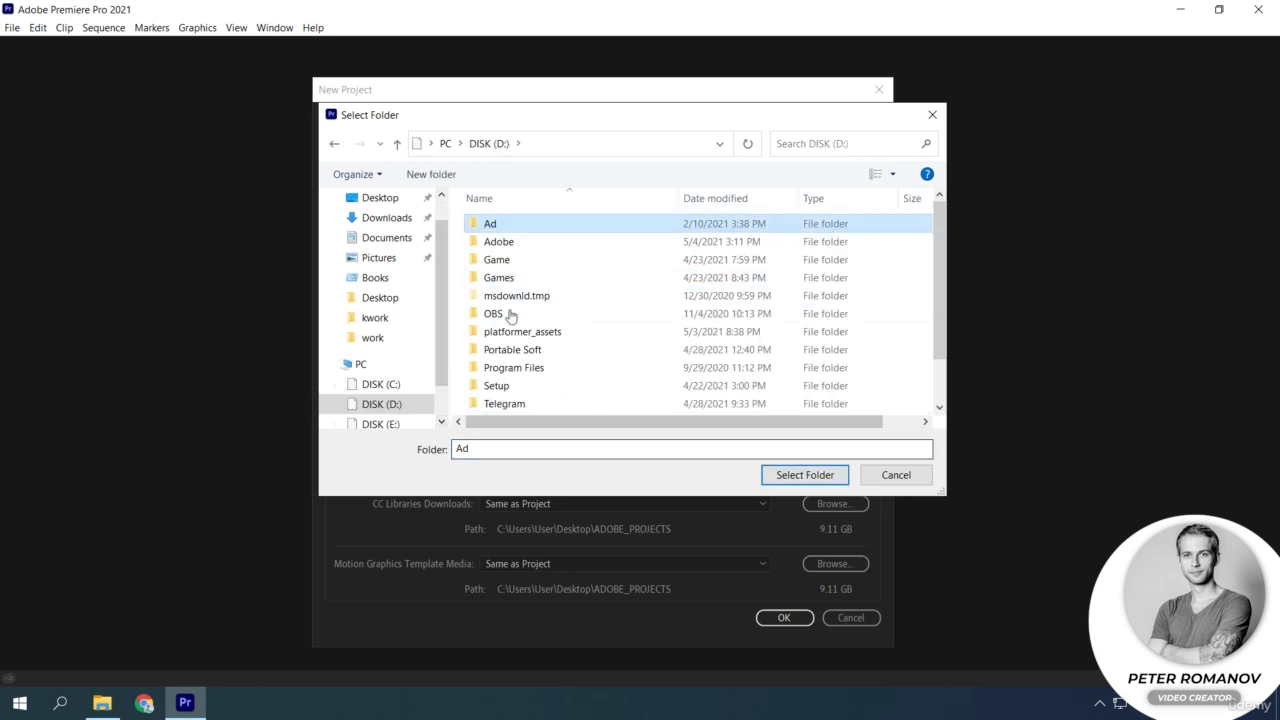
click(334, 143)
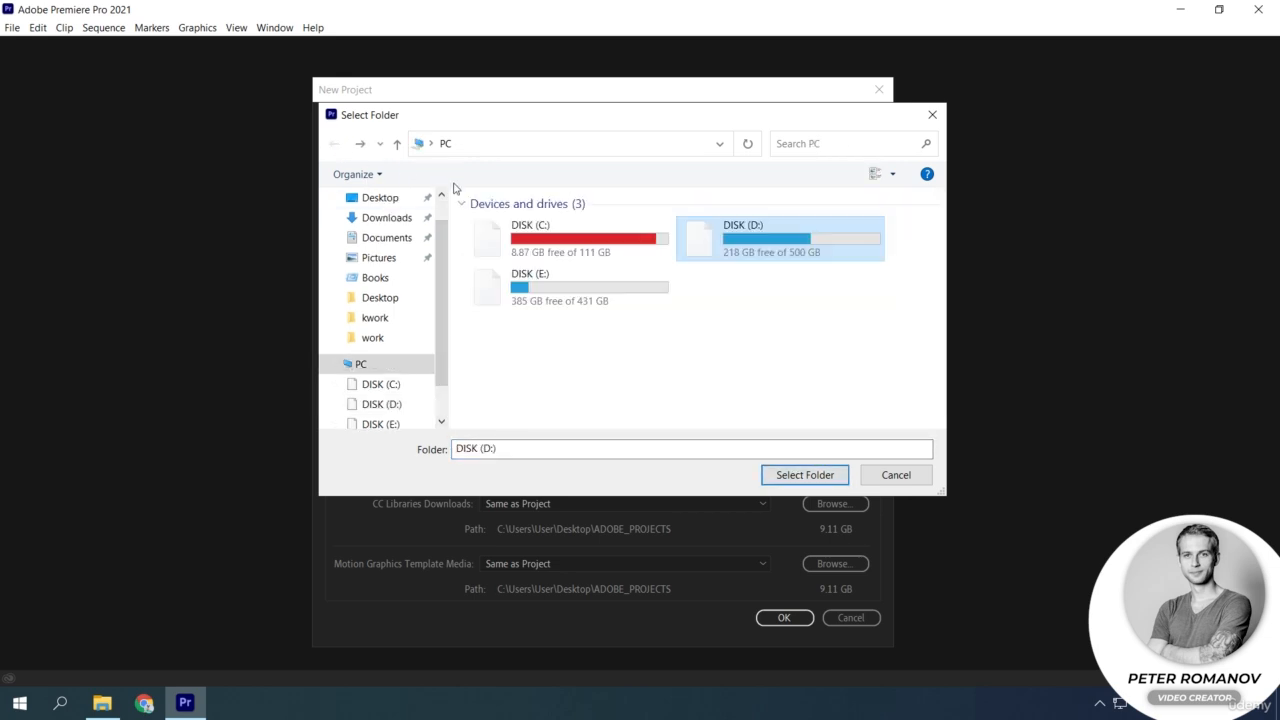
click(412, 405)
click(804, 475)
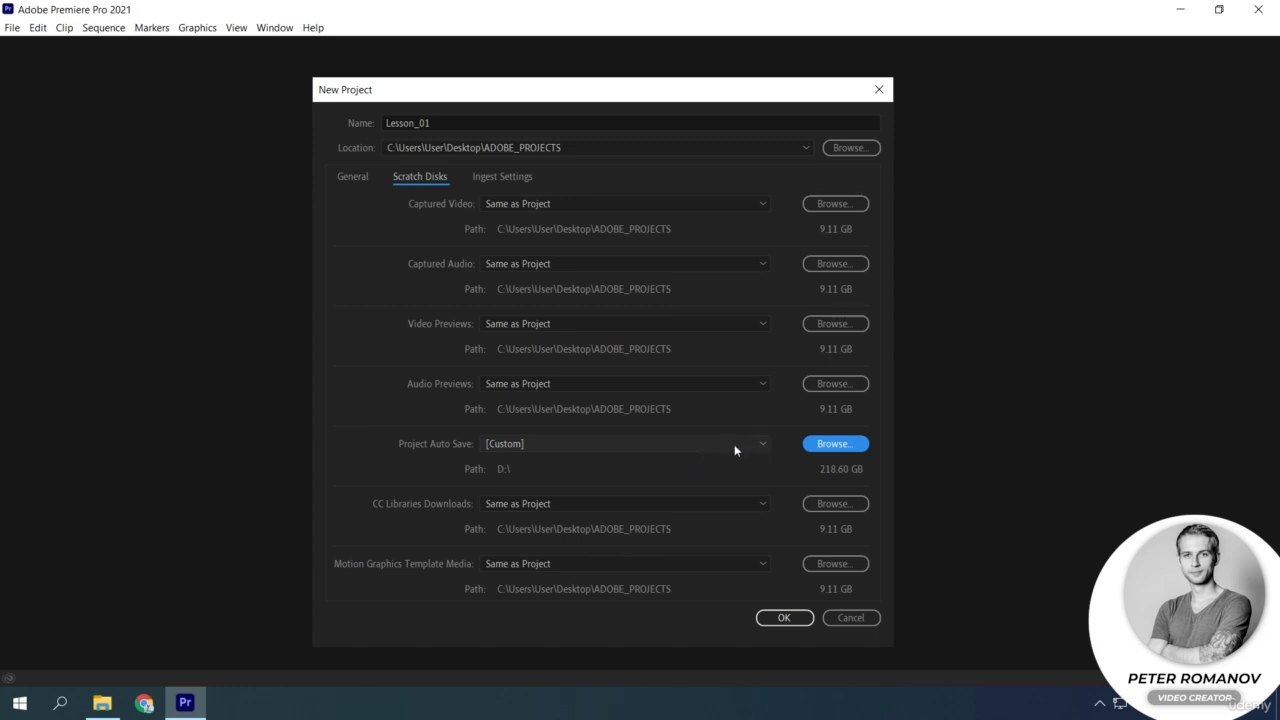
Change the Project Auto Save location to the Program Files folder on DISK (C:).
click(816, 444)
click(412, 364)
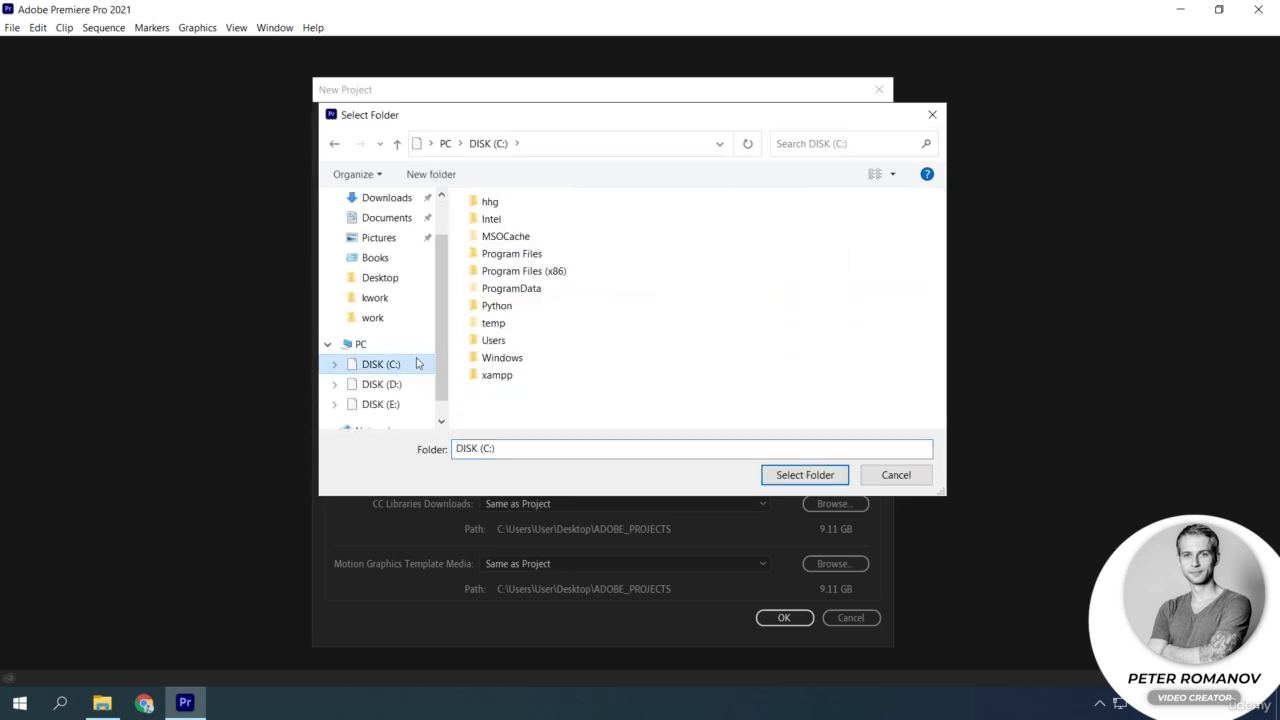
click(540, 254)
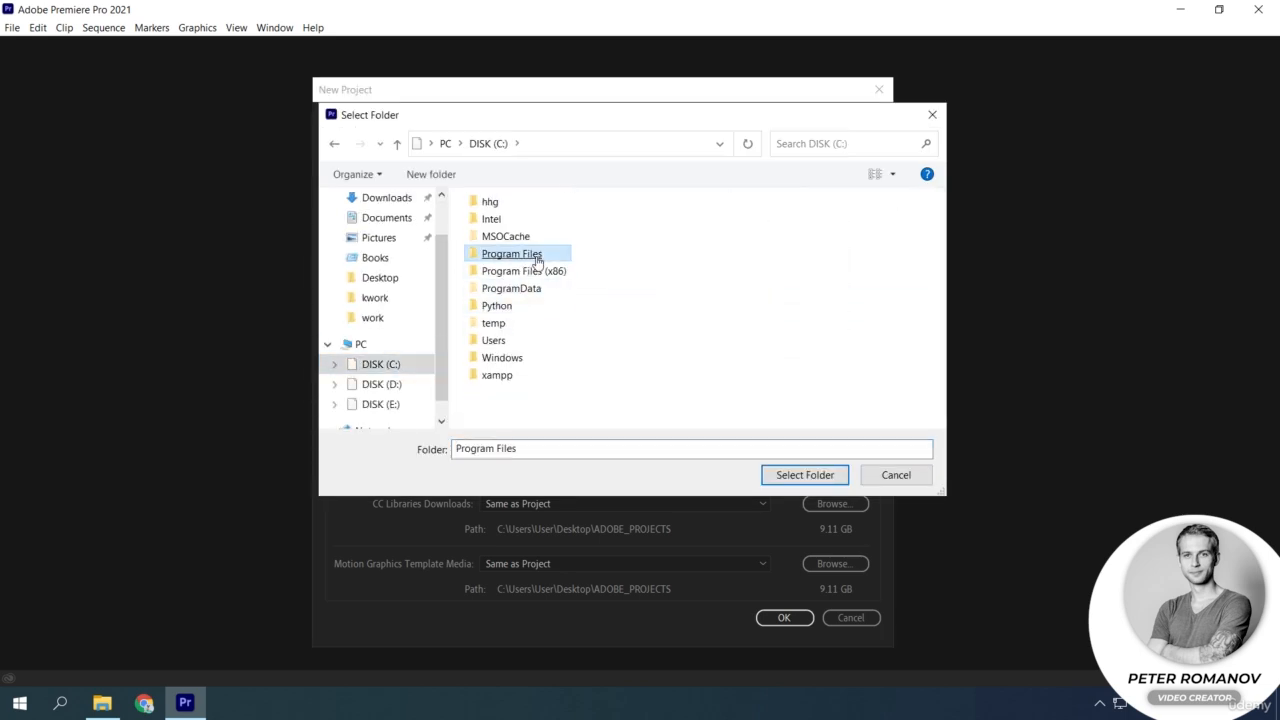
click(798, 476)
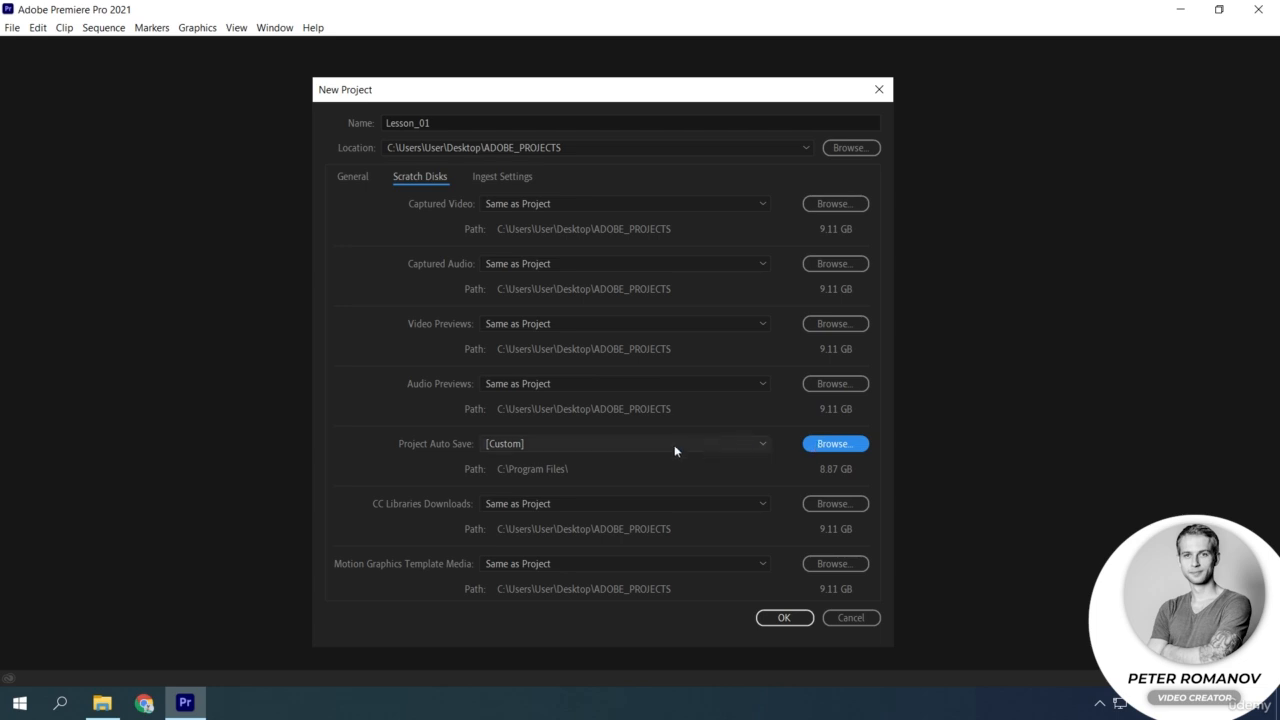
Point the Project Auto Save location back to the ADOBE_PROJECTS folder on the Desktop.
click(823, 445)
scroll(391, 207, up, 2)
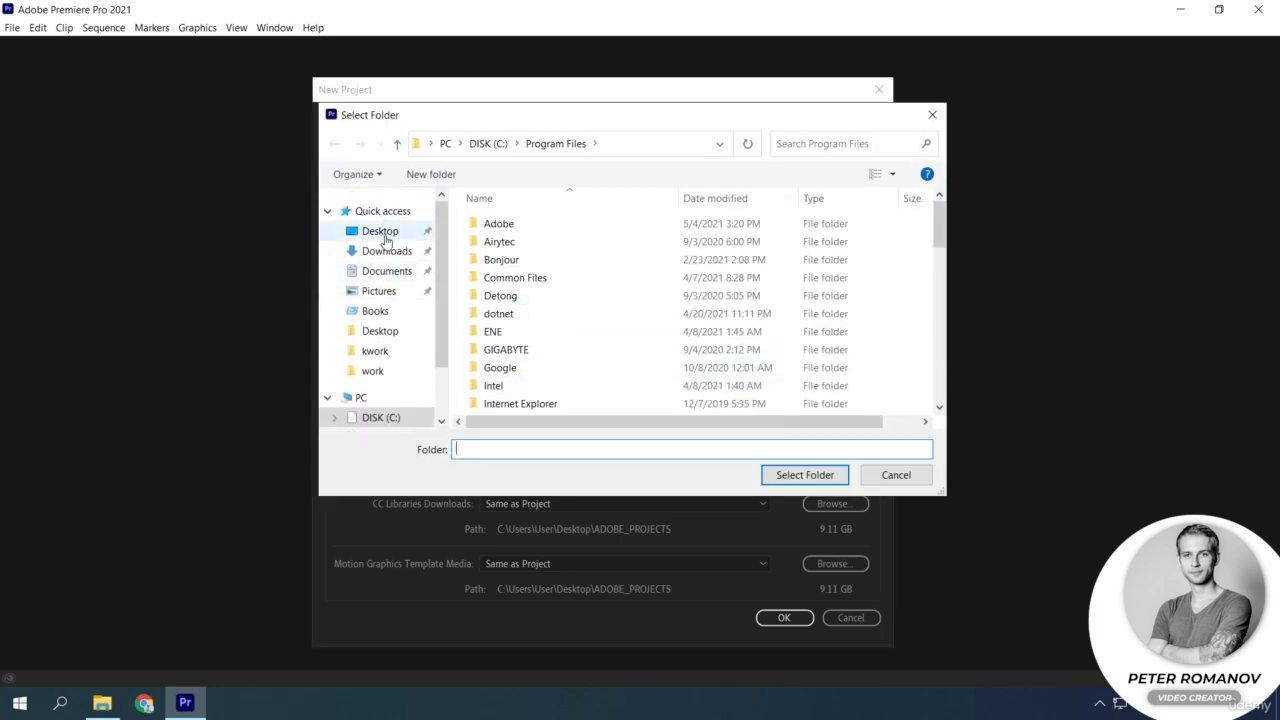
click(350, 211)
click(565, 240)
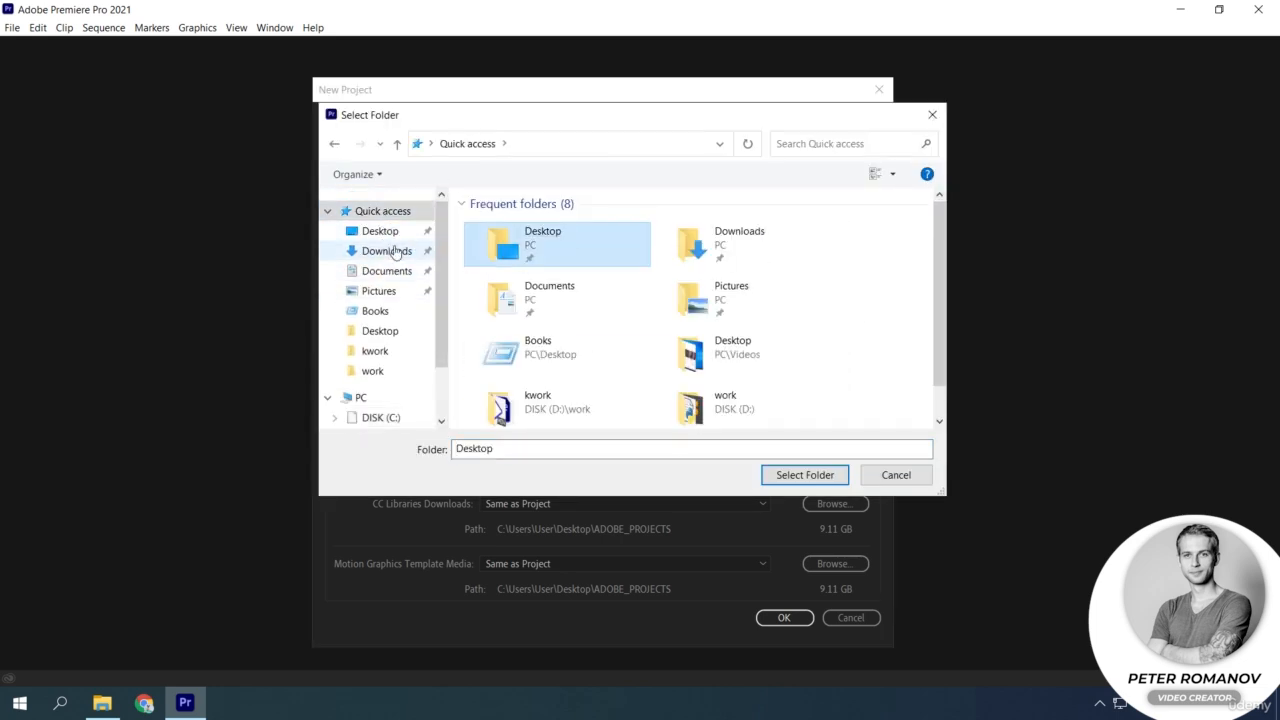
click(385, 232)
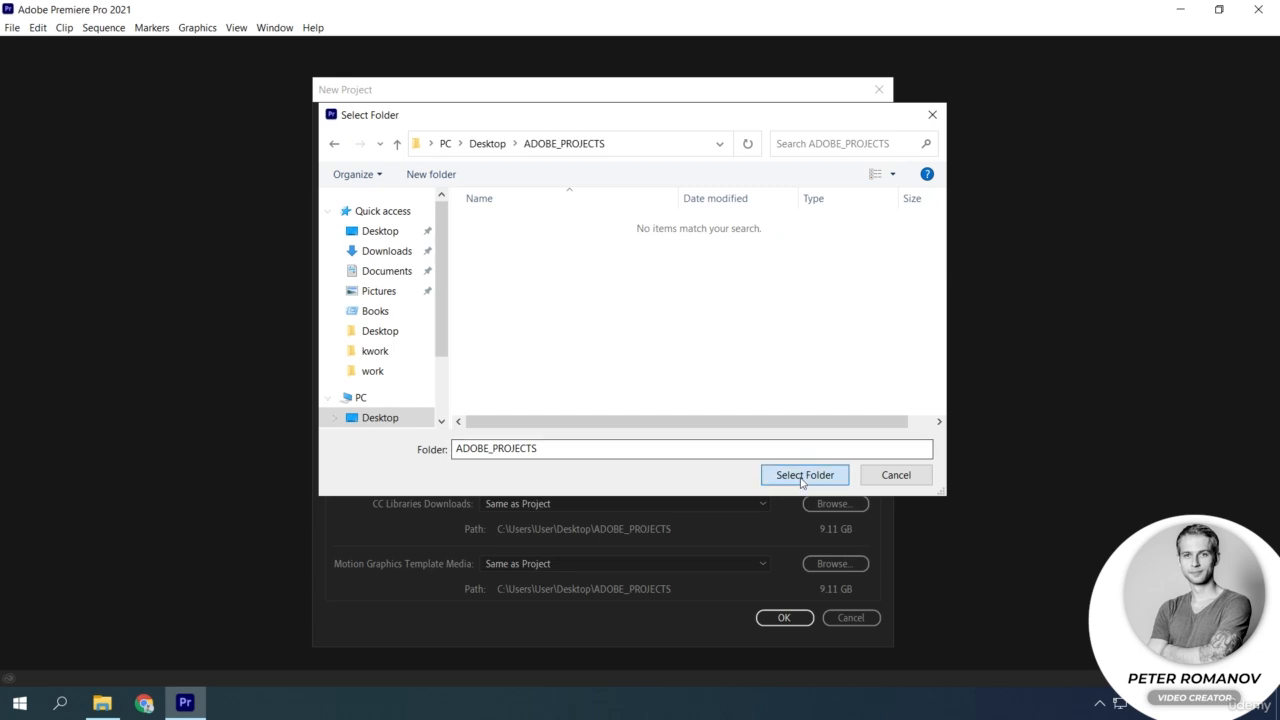
key(Return)
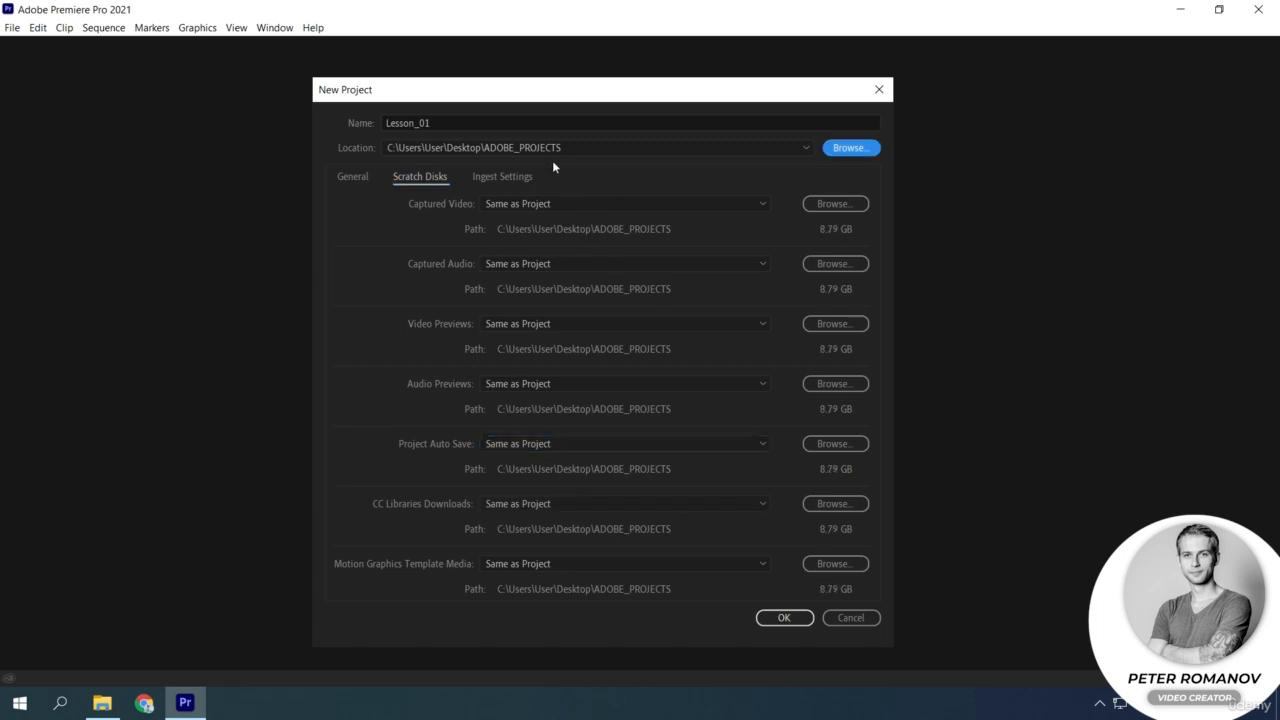
Review the ingest settings, leave Ingest disabled, and create the Lesson_01 project.
click(496, 177)
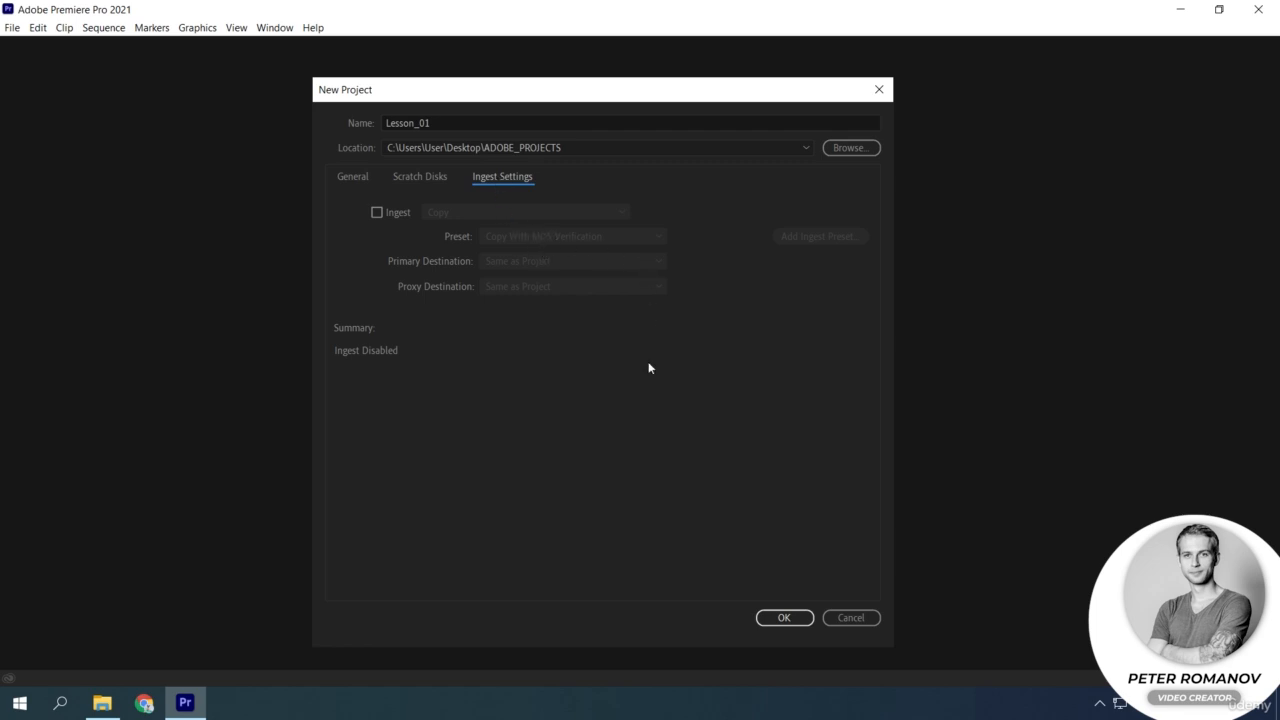
click(785, 619)
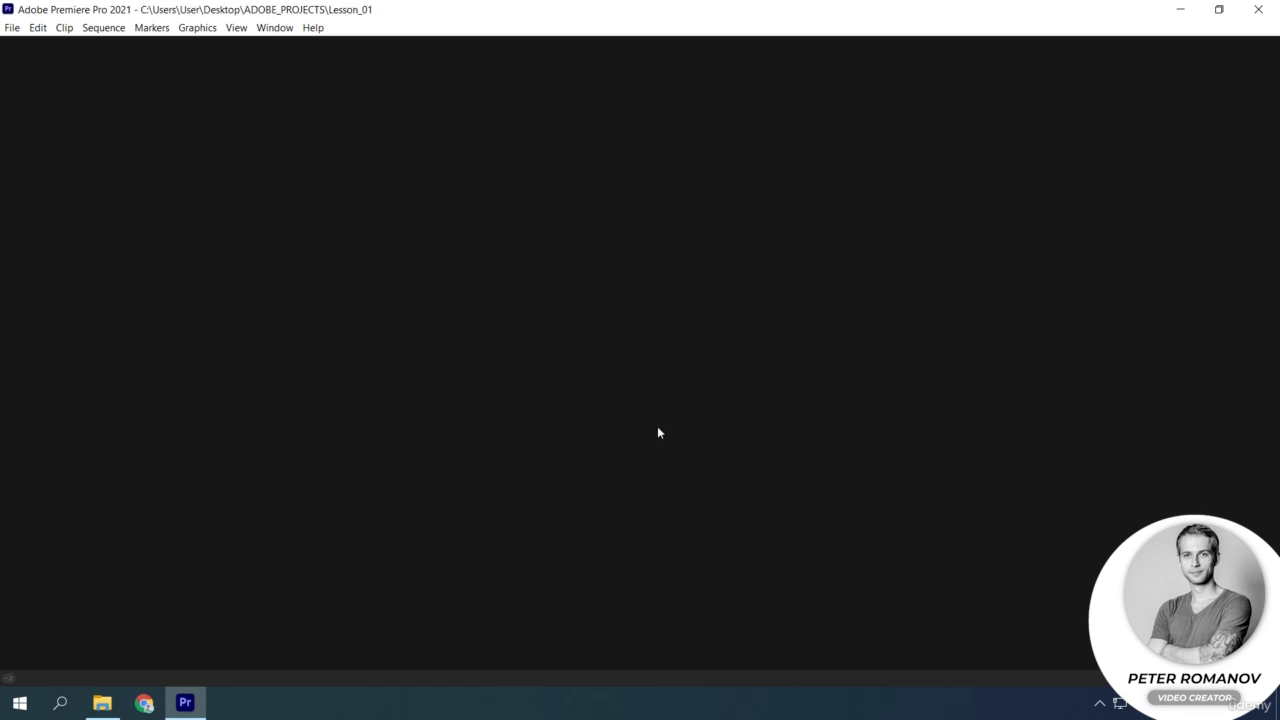